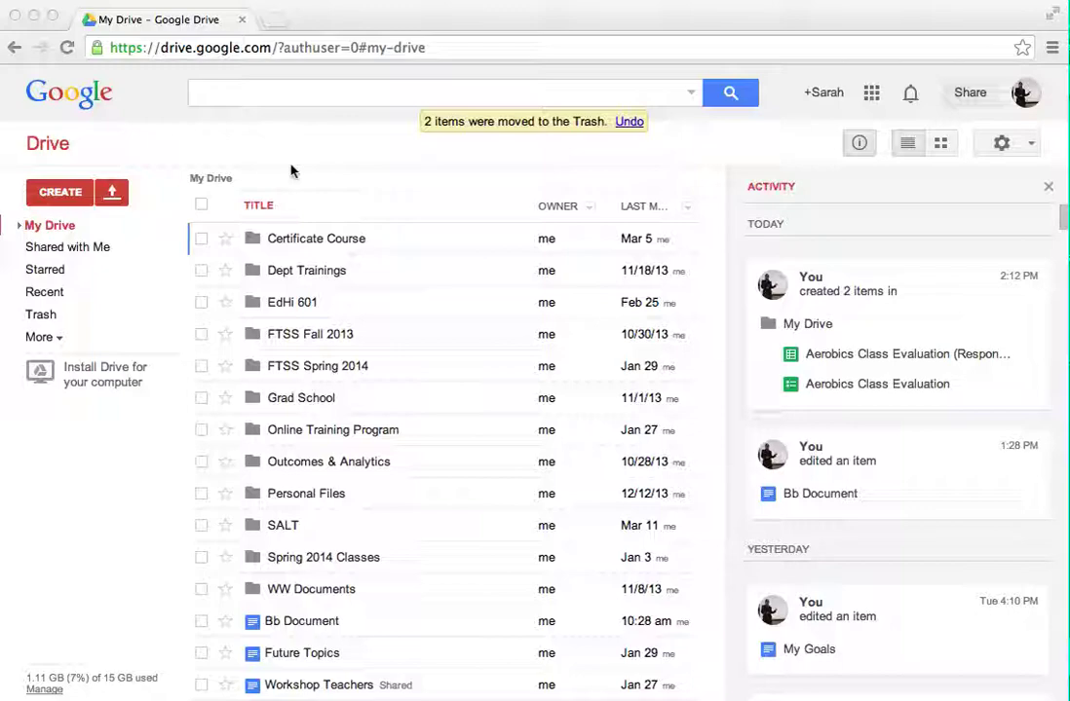
Step: Create a new blank form from the Google Drive Create menu
{"action": "left_click", "coordinate": [54, 192]}
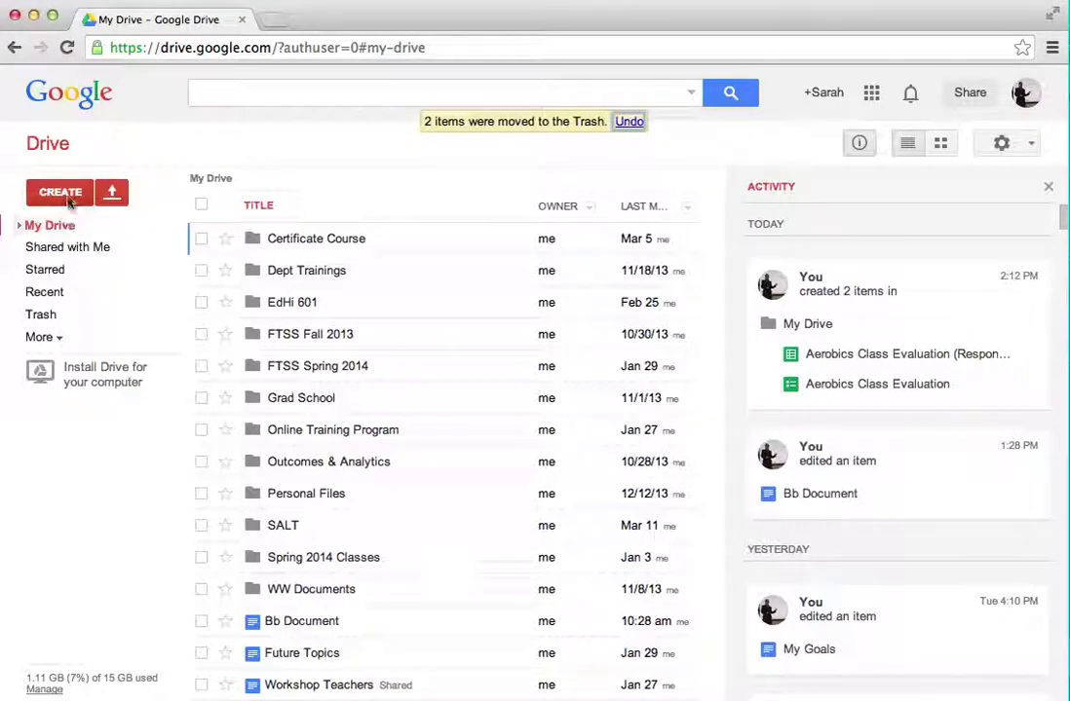
{"action": "left_click", "coordinate": [58, 192]}
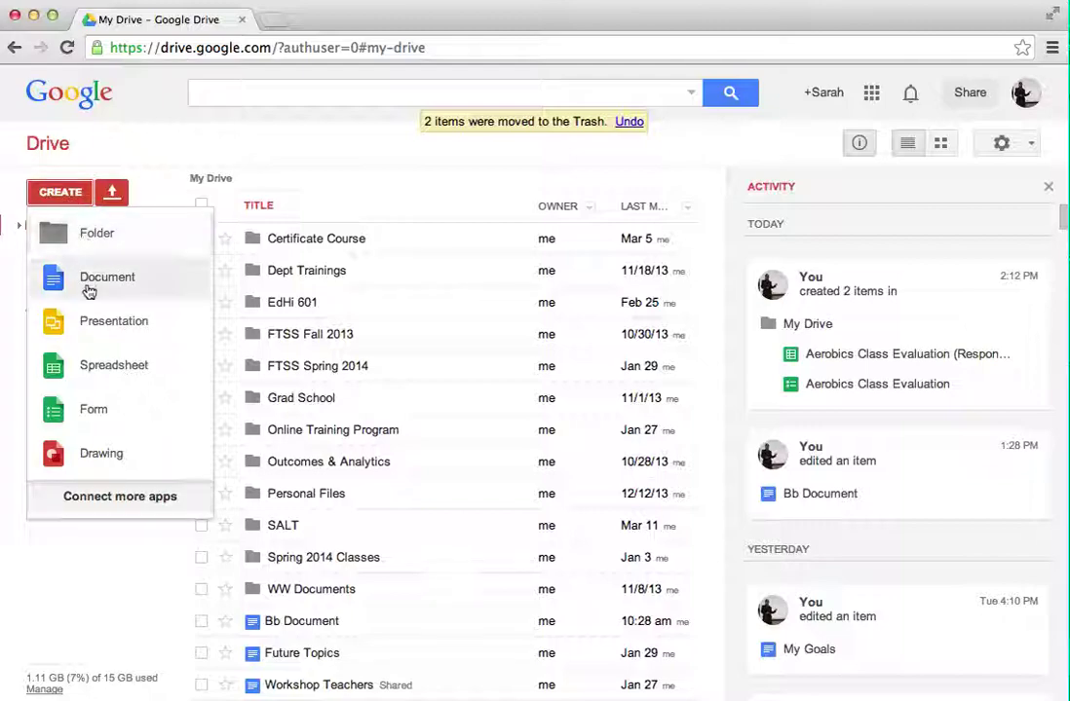
{"action": "left_click", "coordinate": [95, 411]}
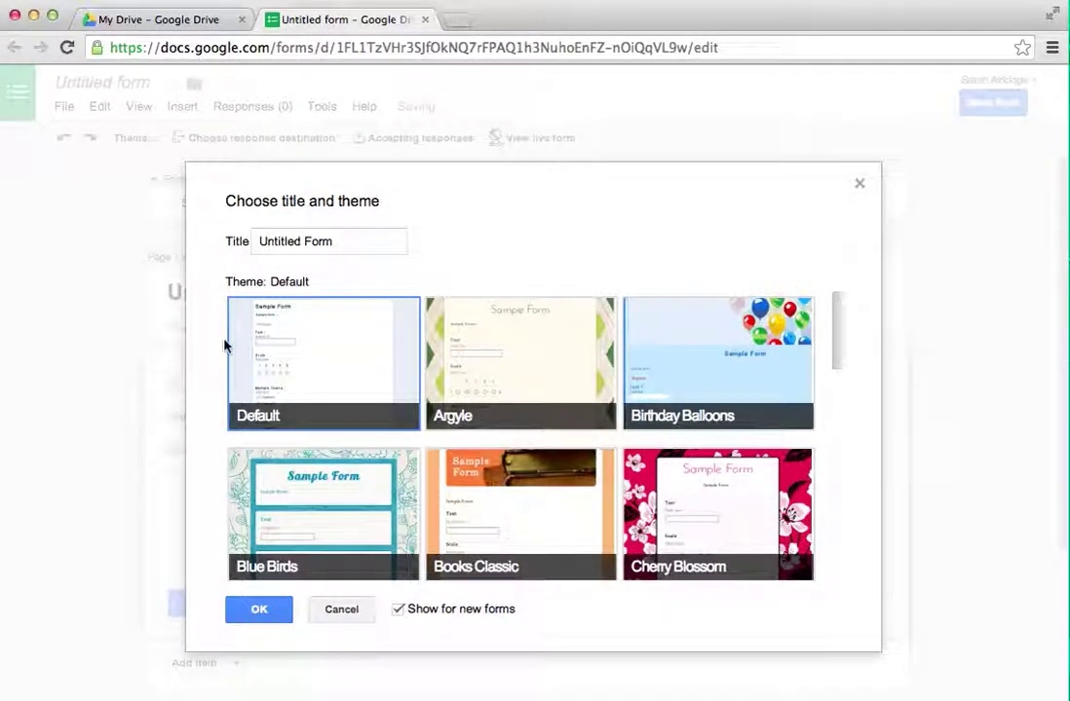
Step: Pick the Cherry Blossom theme from the theme list
{"action": "scroll", "coordinate": [482, 383], "scroll_direction": "down", "scroll_amount": 3}
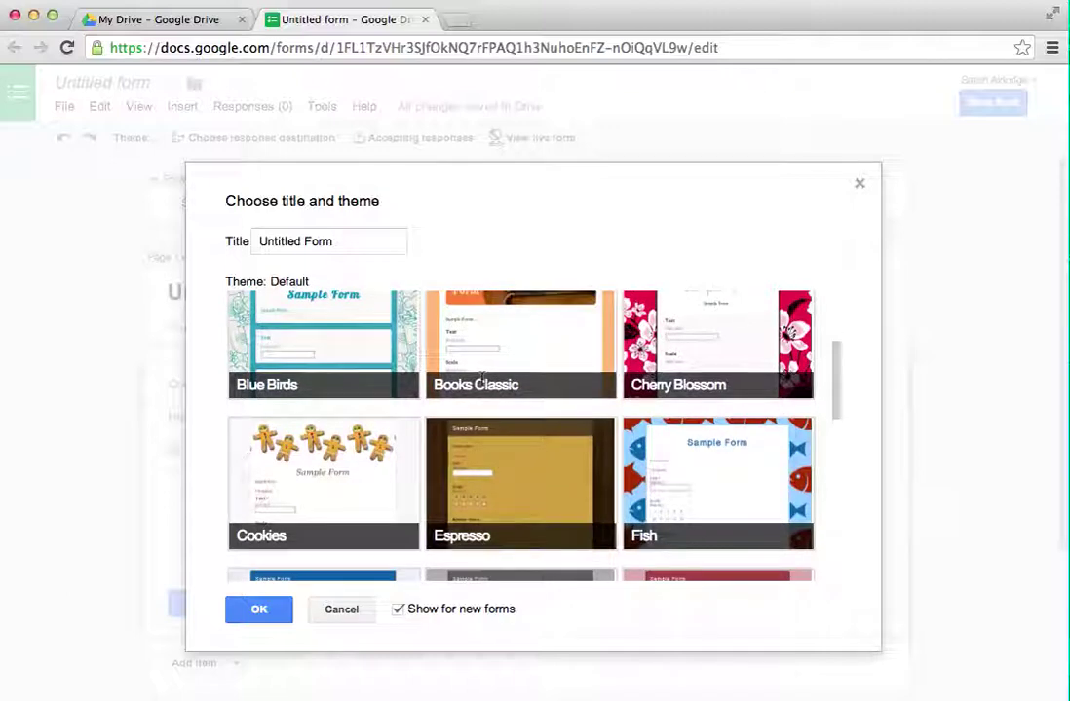
{"action": "scroll", "coordinate": [482, 383], "scroll_direction": "down", "scroll_amount": 2}
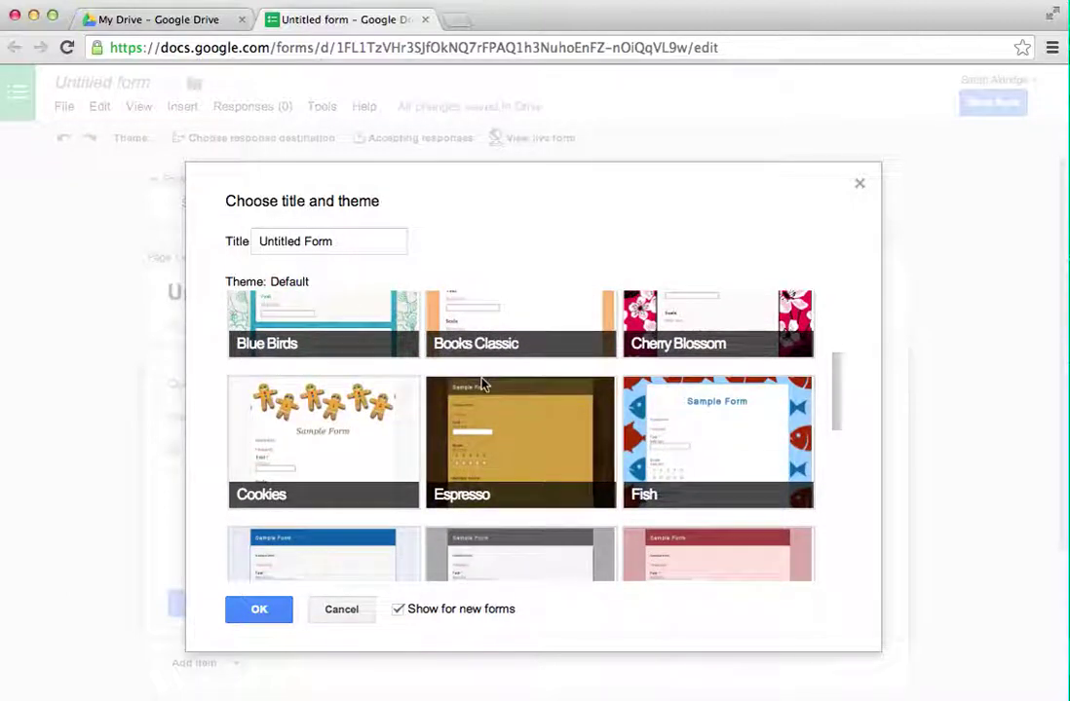
{"action": "scroll", "coordinate": [482, 383], "scroll_direction": "down", "scroll_amount": 3}
{"action": "scroll", "coordinate": [482, 383], "scroll_direction": "down", "scroll_amount": 5}
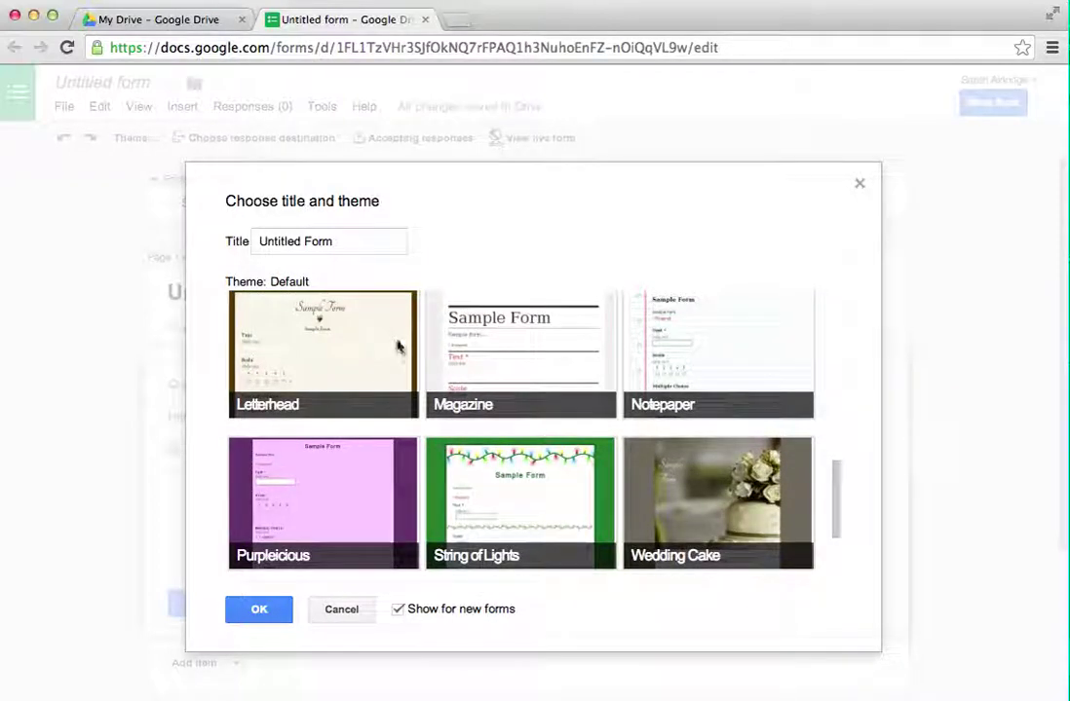
{"action": "scroll", "coordinate": [422, 400], "scroll_direction": "down", "scroll_amount": 2}
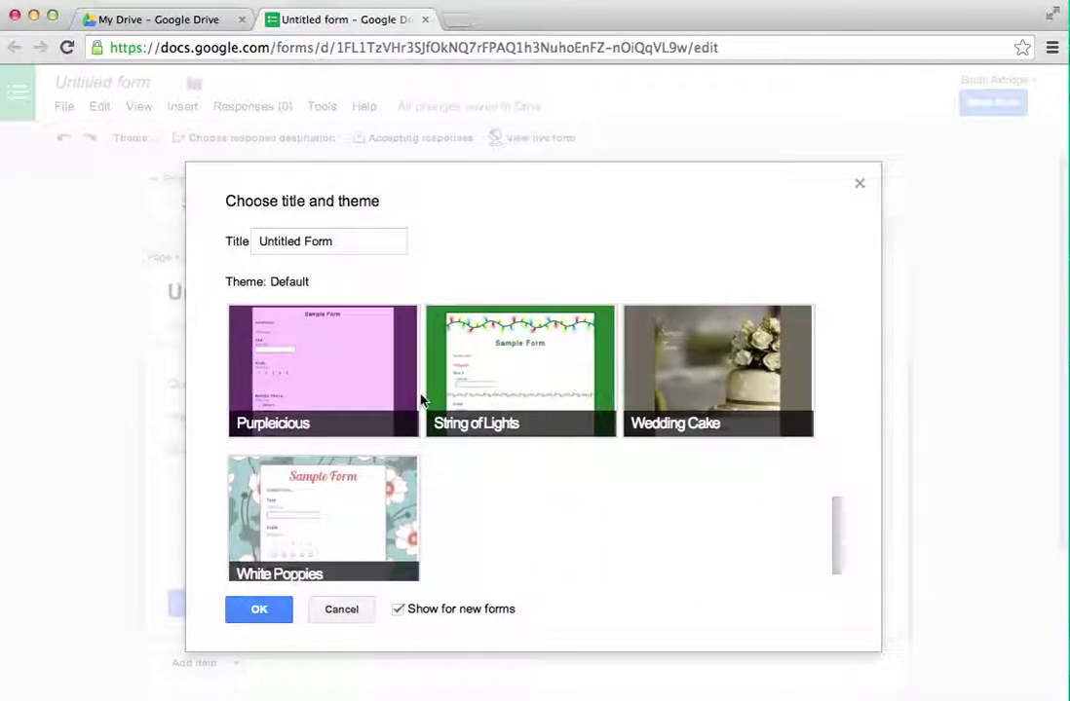
{"action": "scroll", "coordinate": [422, 401], "scroll_direction": "up", "scroll_amount": 10}
{"action": "scroll", "coordinate": [716, 439], "scroll_direction": "up", "scroll_amount": 2}
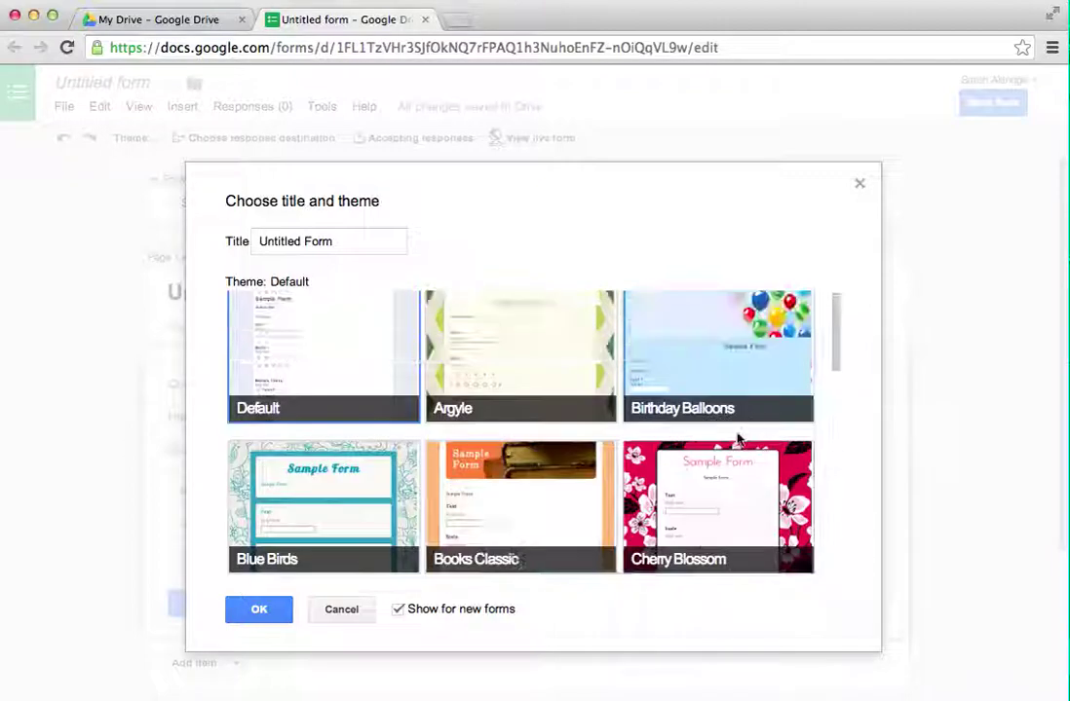
{"action": "left_click", "coordinate": [789, 483]}
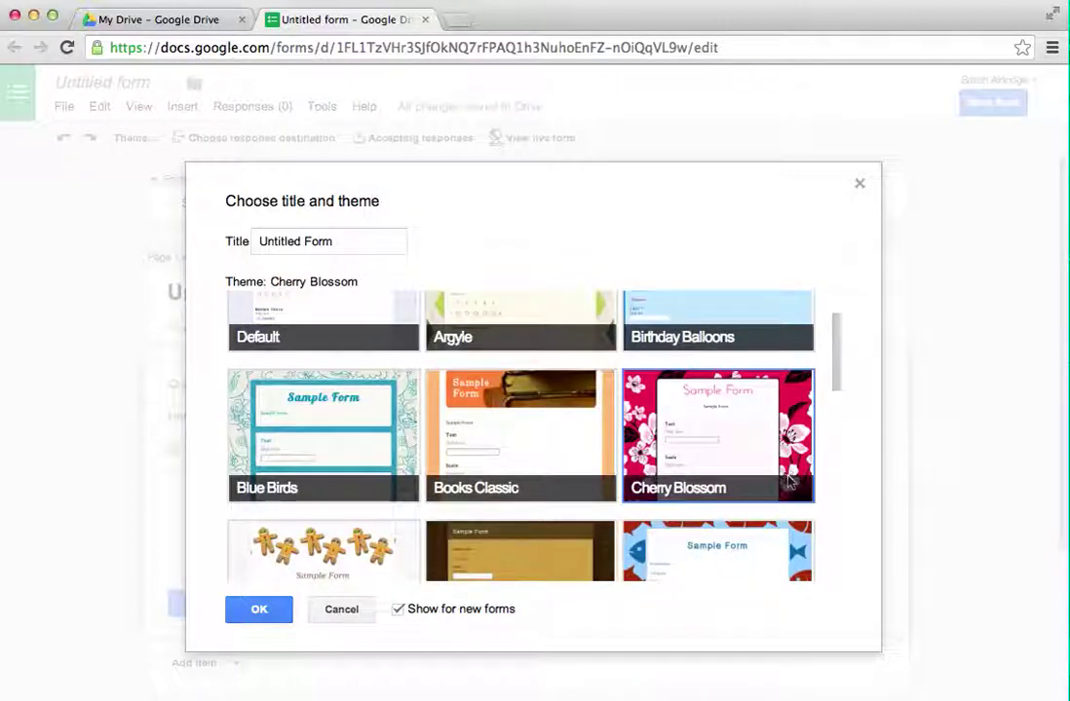
{"action": "left_click", "coordinate": [355, 239]}
Step: Title the form 'Evaluation of Instructor' and confirm the title and theme
{"action": "triple_click", "coordinate": [355, 239]}
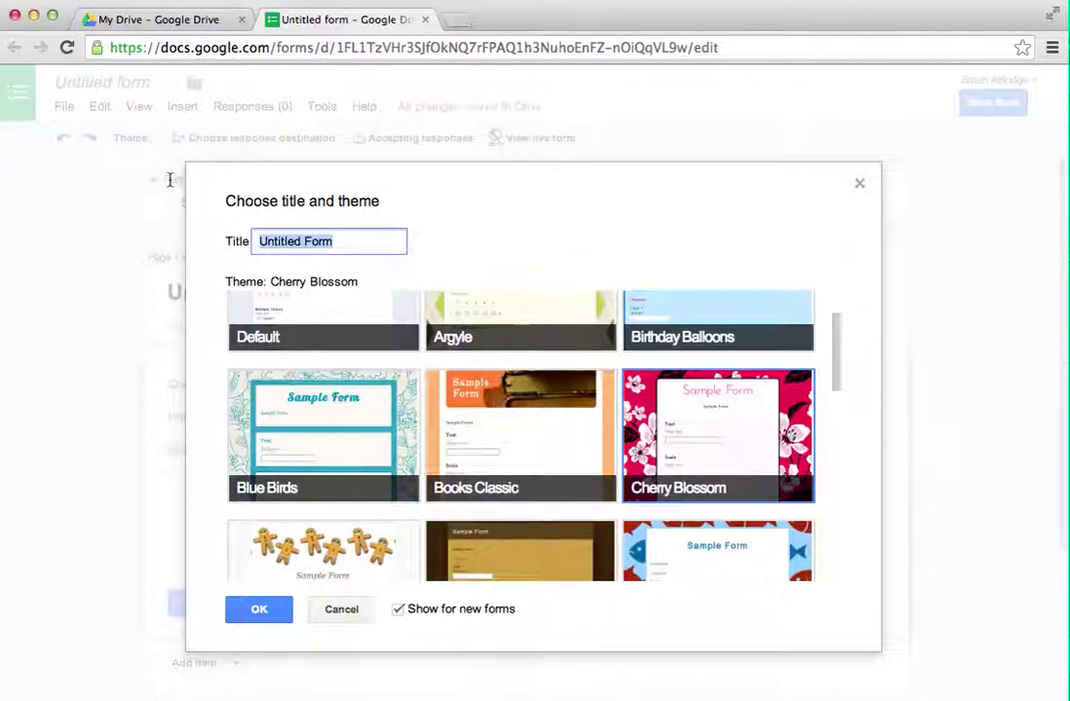
{"action": "type", "text": "Evalutati"}
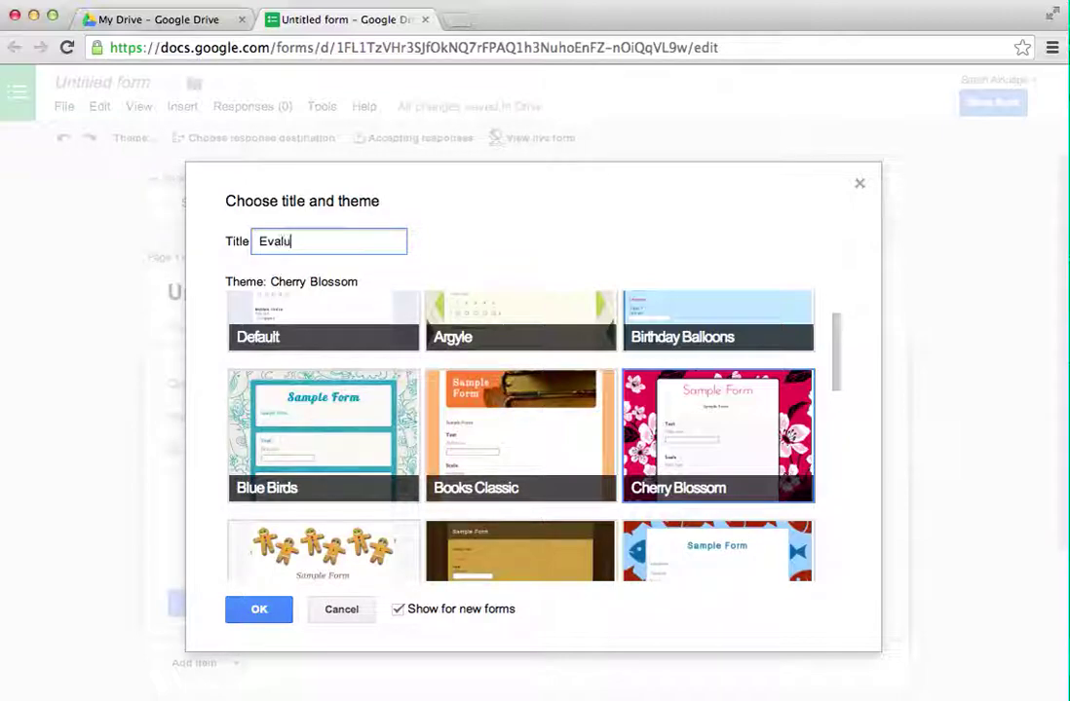
{"action": "key", "text": "BackSpace"}
{"action": "type", "text": "ation of Inst"}
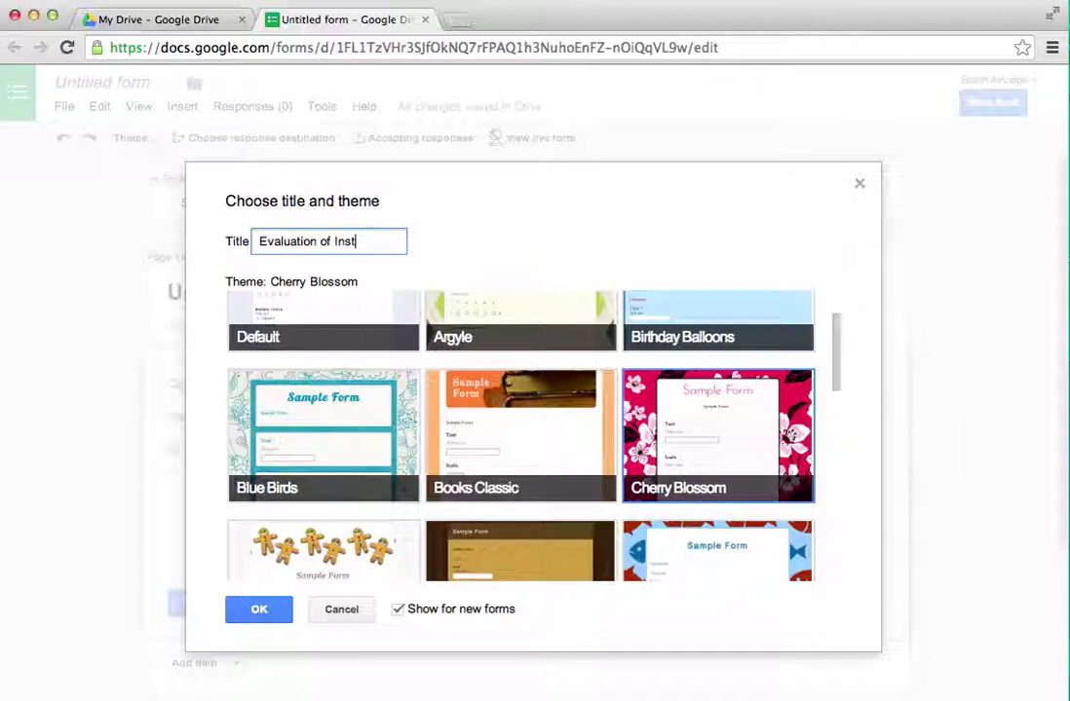
{"action": "type", "text": "ructor"}
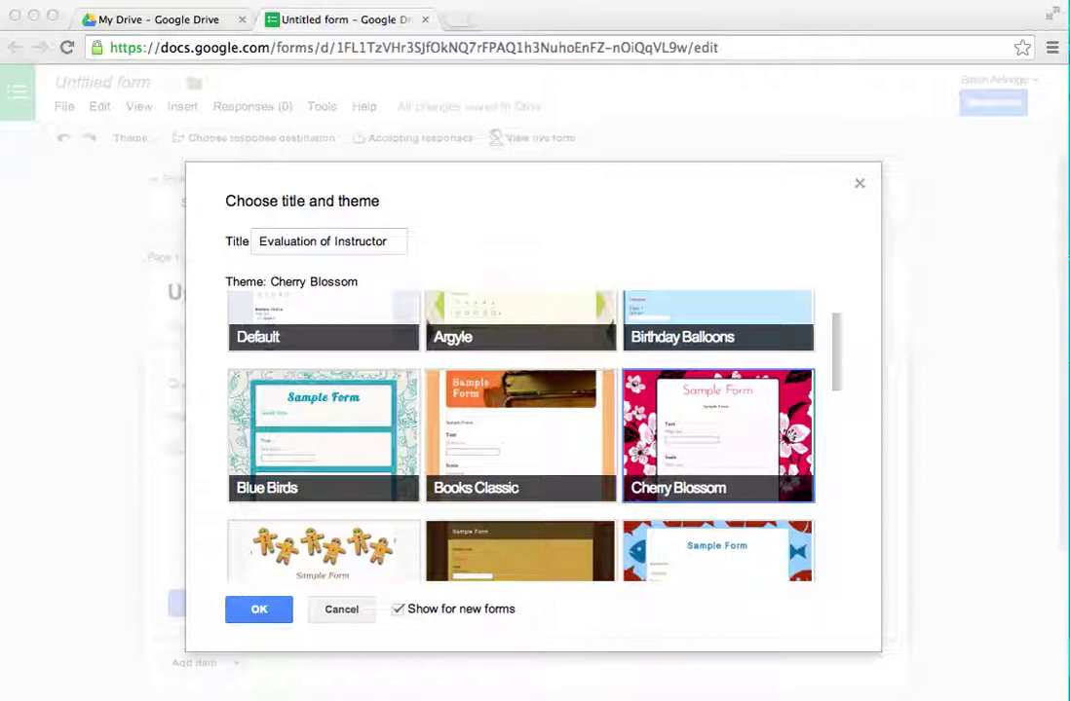
{"action": "left_click", "coordinate": [274, 610]}
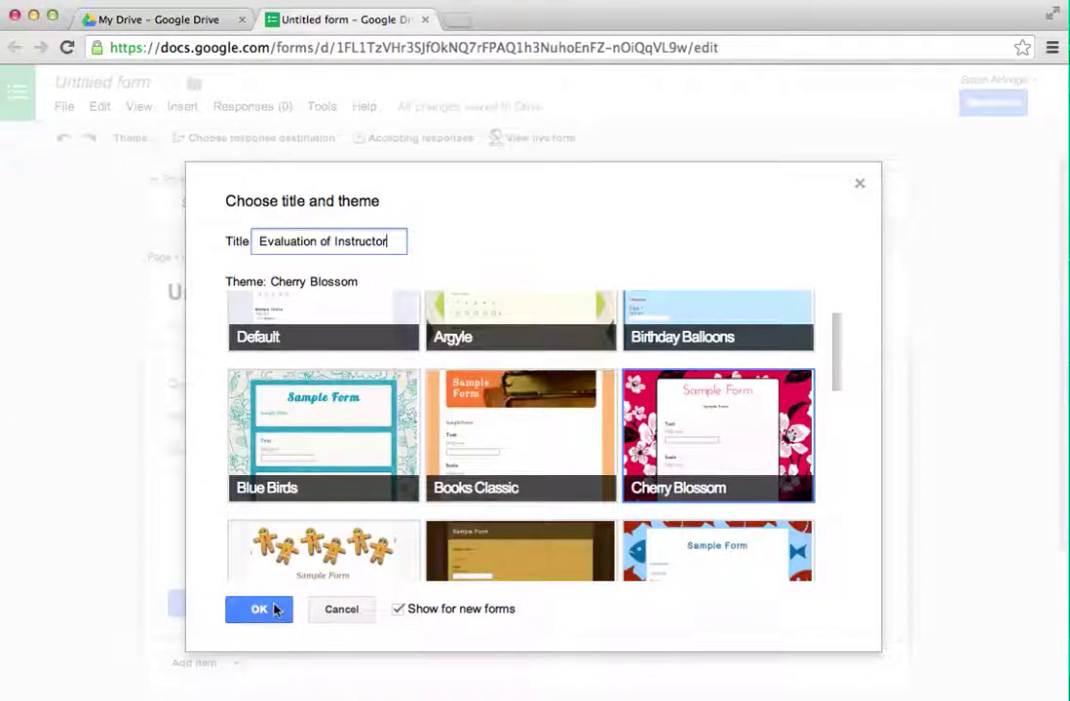
{"action": "left_click", "coordinate": [261, 614]}
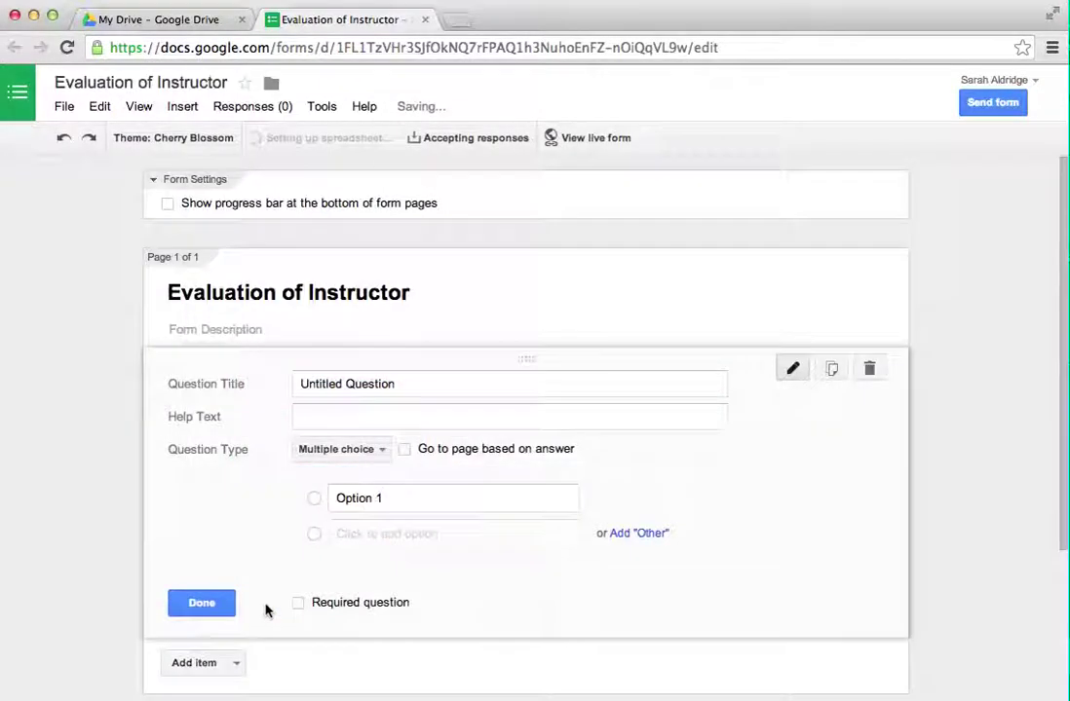
Step: Enter 'Fill this out completely.' as the form description, then select the first question's placeholder title
{"action": "left_click", "coordinate": [322, 330]}
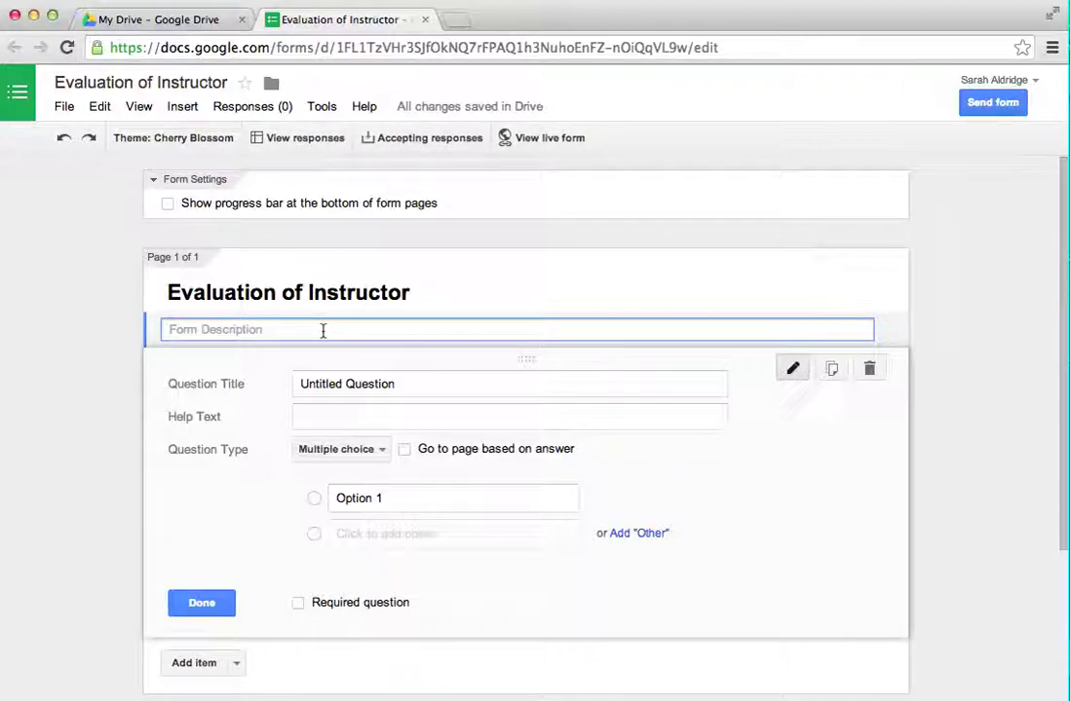
{"action": "type", "text": "Fill this out completely."}
{"action": "scroll", "coordinate": [526, 390], "scroll_direction": "down", "scroll_amount": 1}
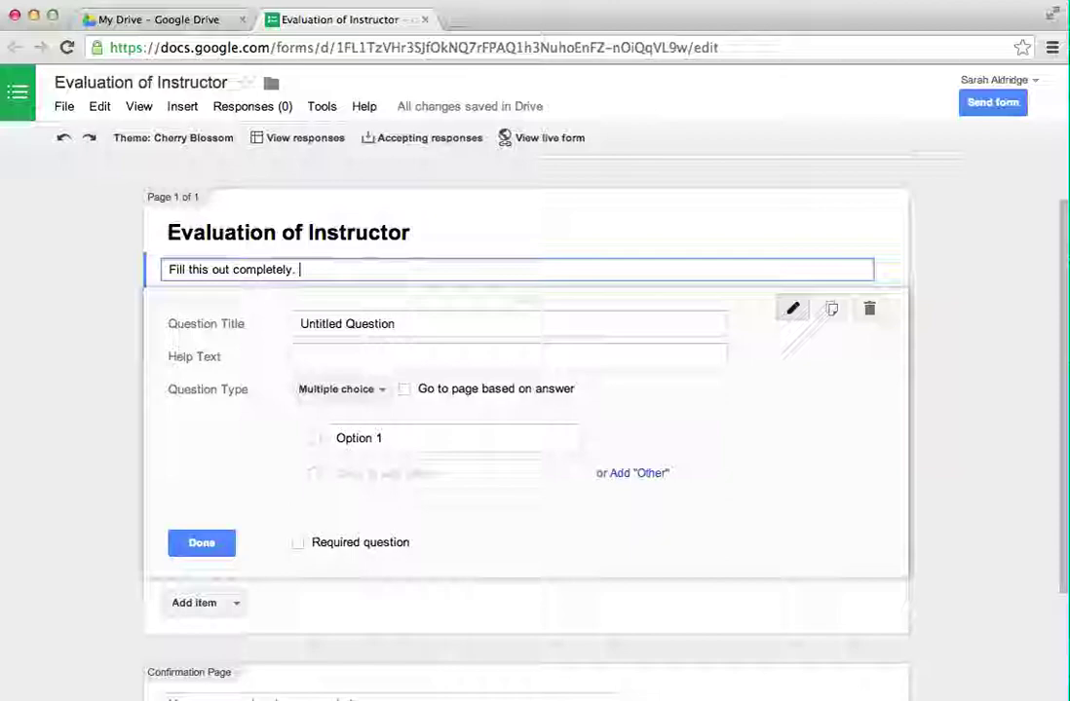
{"action": "left_click_drag", "start_coordinate": [415, 323], "coordinate": [271, 327]}
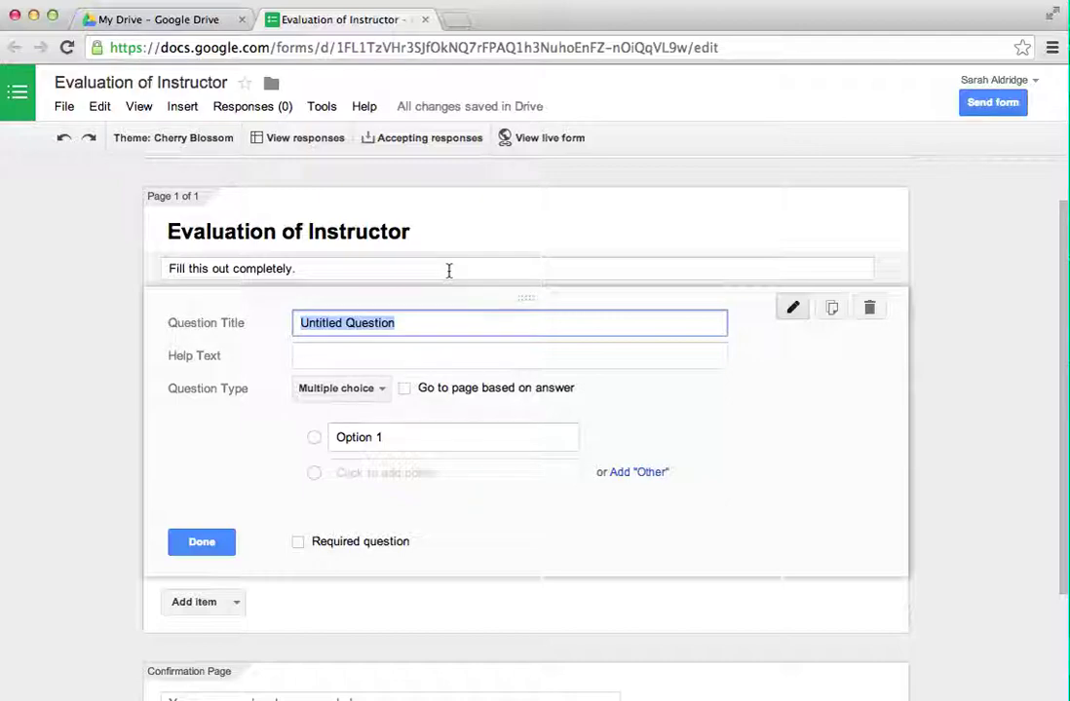
Step: Title the first question 'How was the instructor's form?'
{"action": "type", "text": "W"}
{"action": "key", "text": "BackSpace"}
{"action": "type", "text": "How"}
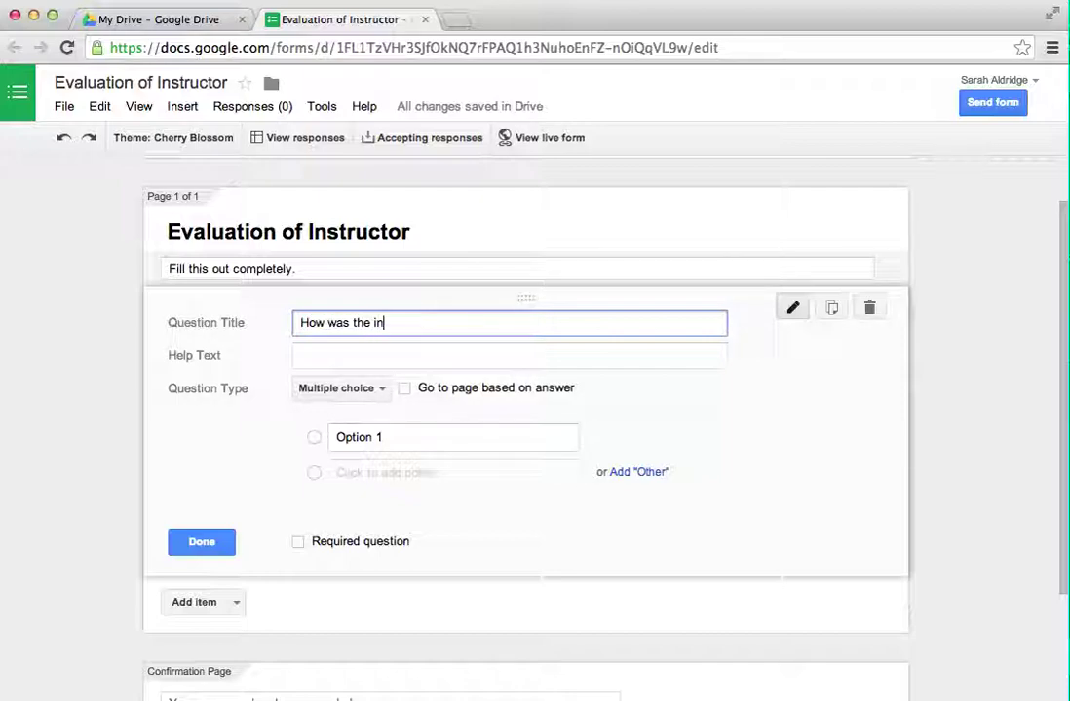
{"action": "type", "text": "was the instructor's form?"}
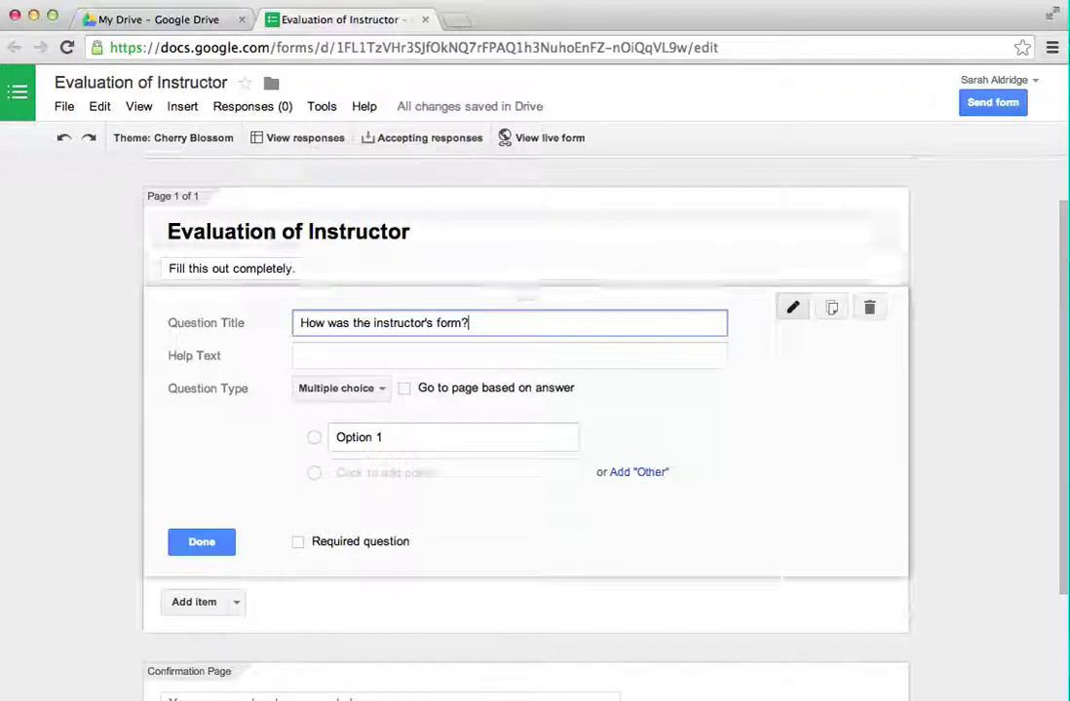
Step: Make it a 1-to-5 Scale question labelled Worst and Best
{"action": "left_click", "coordinate": [378, 390]}
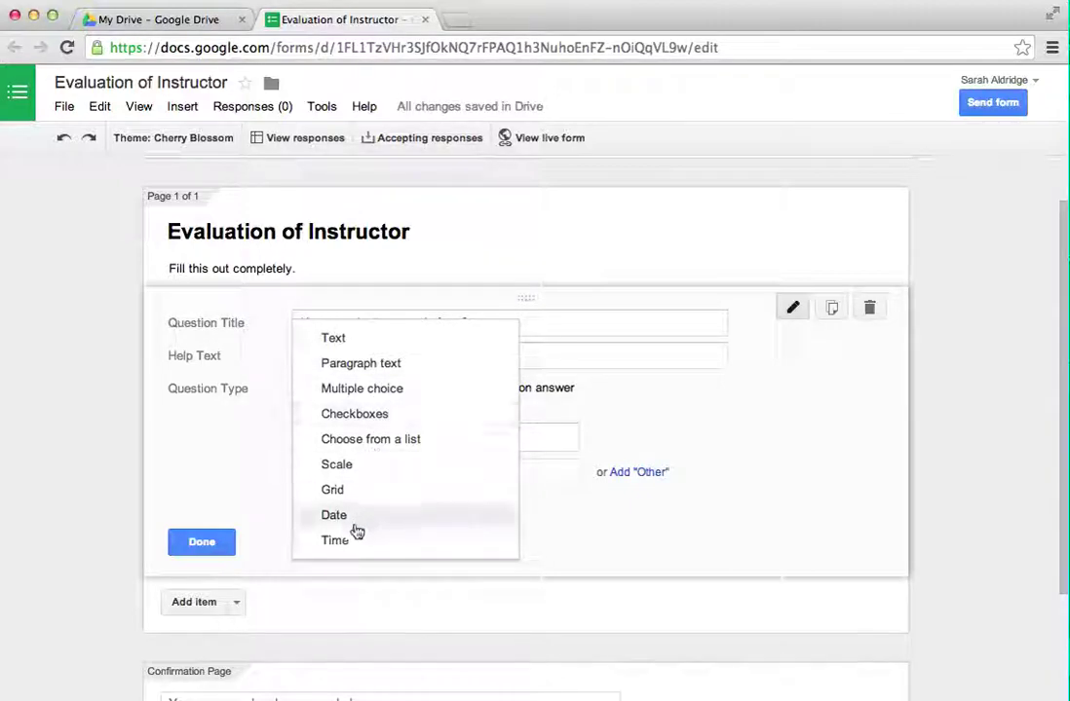
{"action": "left_click", "coordinate": [363, 465]}
{"action": "left_click", "coordinate": [345, 467]}
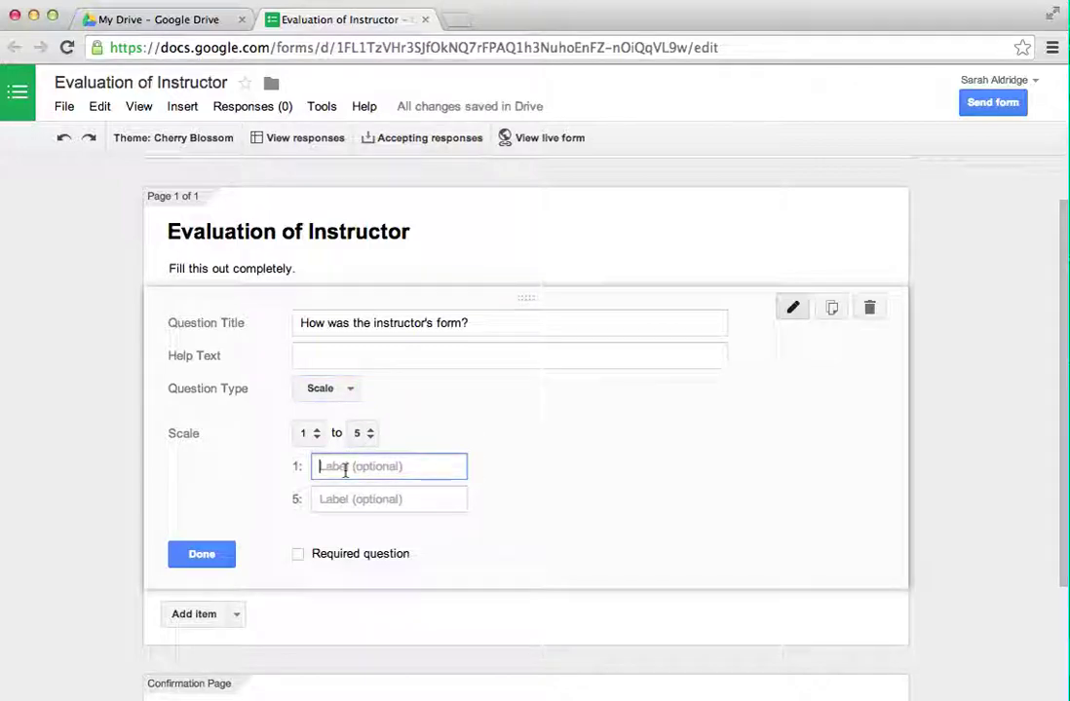
{"action": "type", "text": "Worst"}
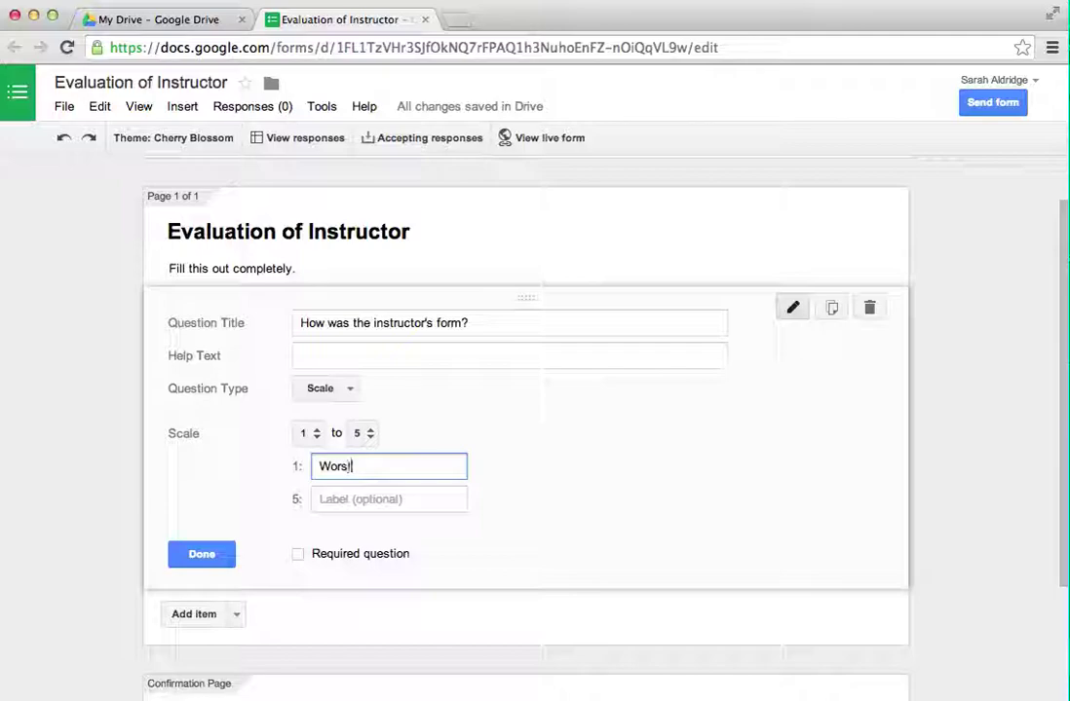
{"action": "left_click", "coordinate": [354, 499]}
{"action": "type", "text": "Best"}
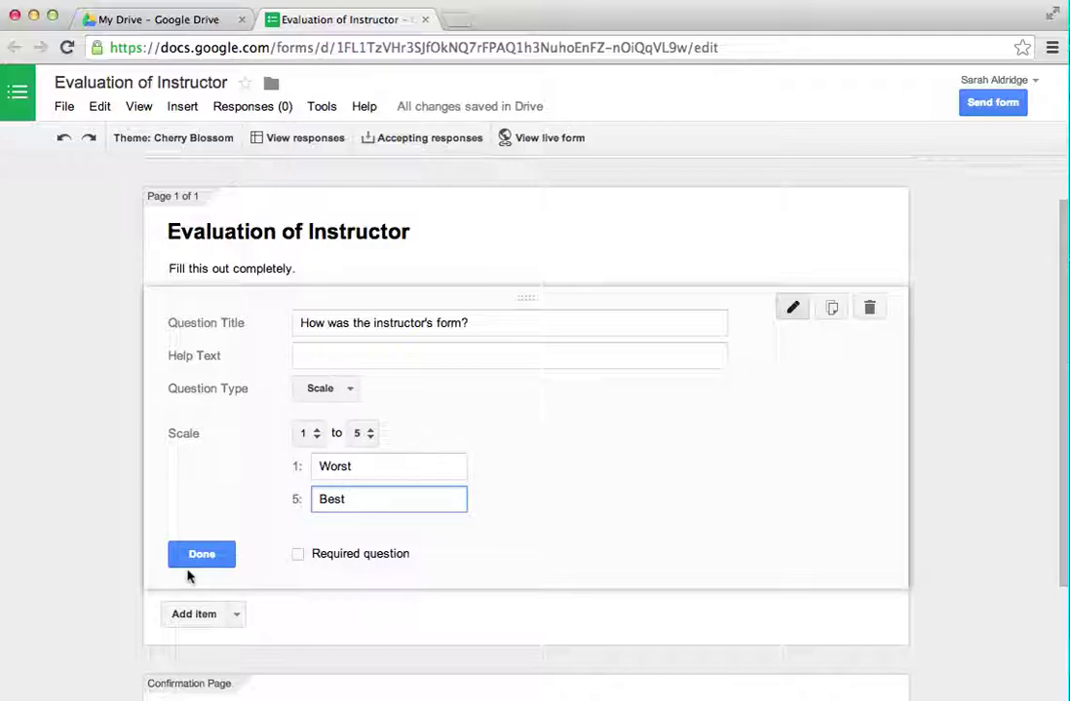
Step: Add a checkboxes question titled 'Which exercise did the instructor do?'
{"action": "left_click", "coordinate": [236, 615]}
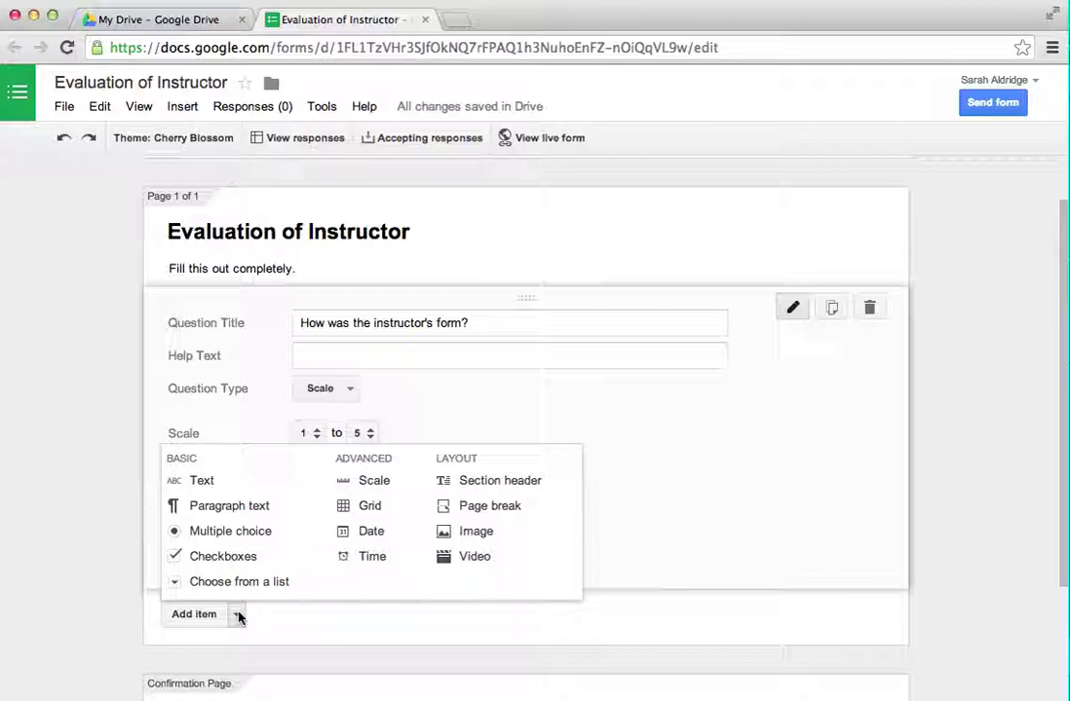
{"action": "left_click", "coordinate": [223, 556]}
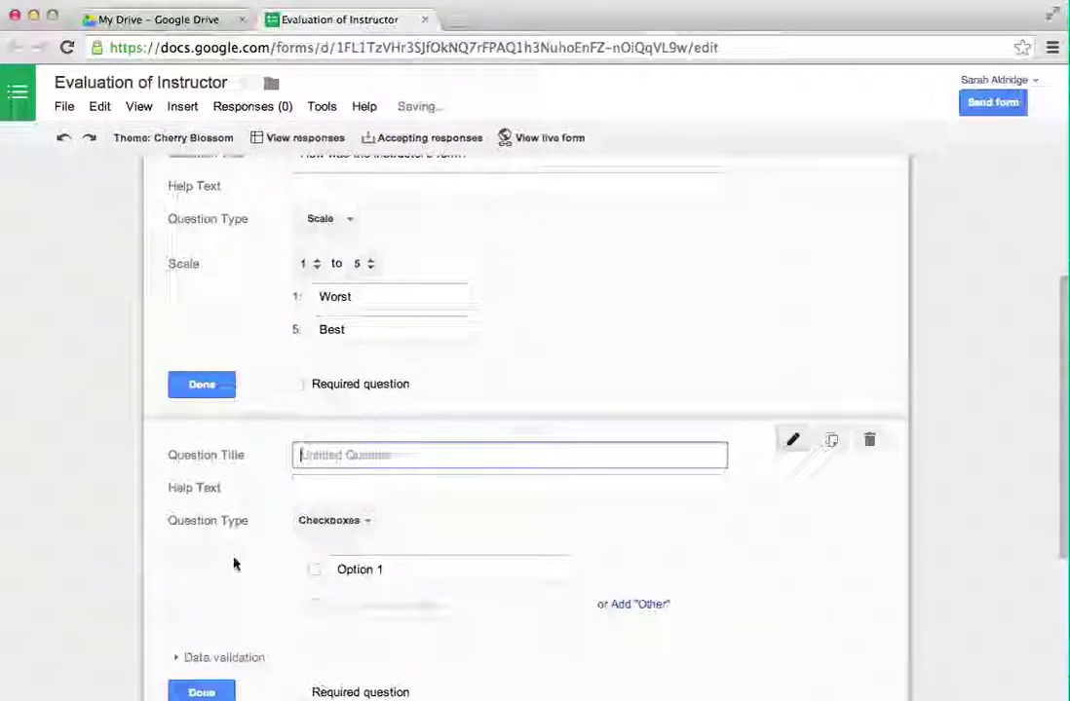
{"action": "type", "text": "Ho"}
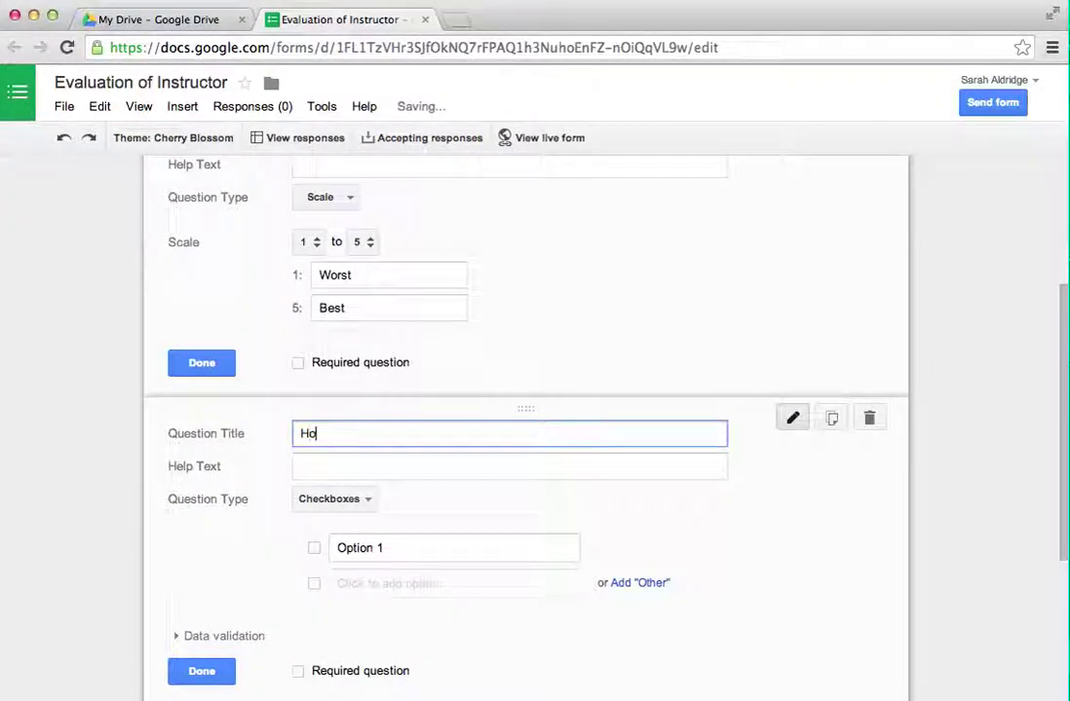
{"action": "key", "text": "BackSpace"}
{"action": "key", "text": "BackSpace"}
{"action": "type", "text": "Which"}
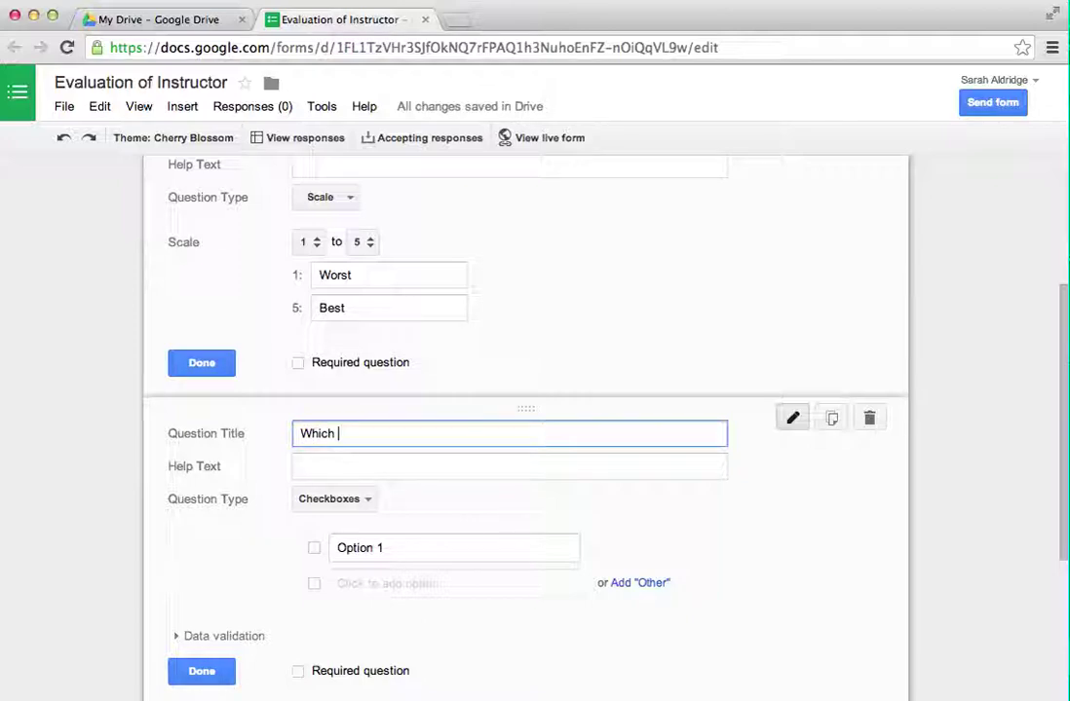
{"action": "type", "text": " exercise did the inst"}
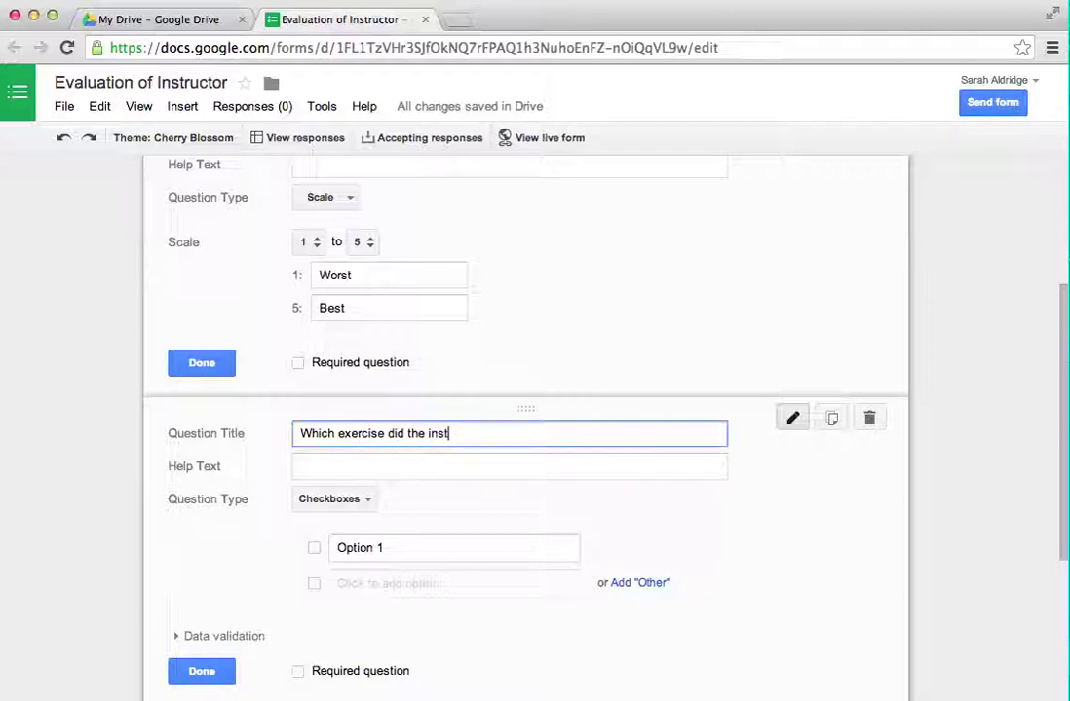
{"action": "type", "text": "ructor do?"}
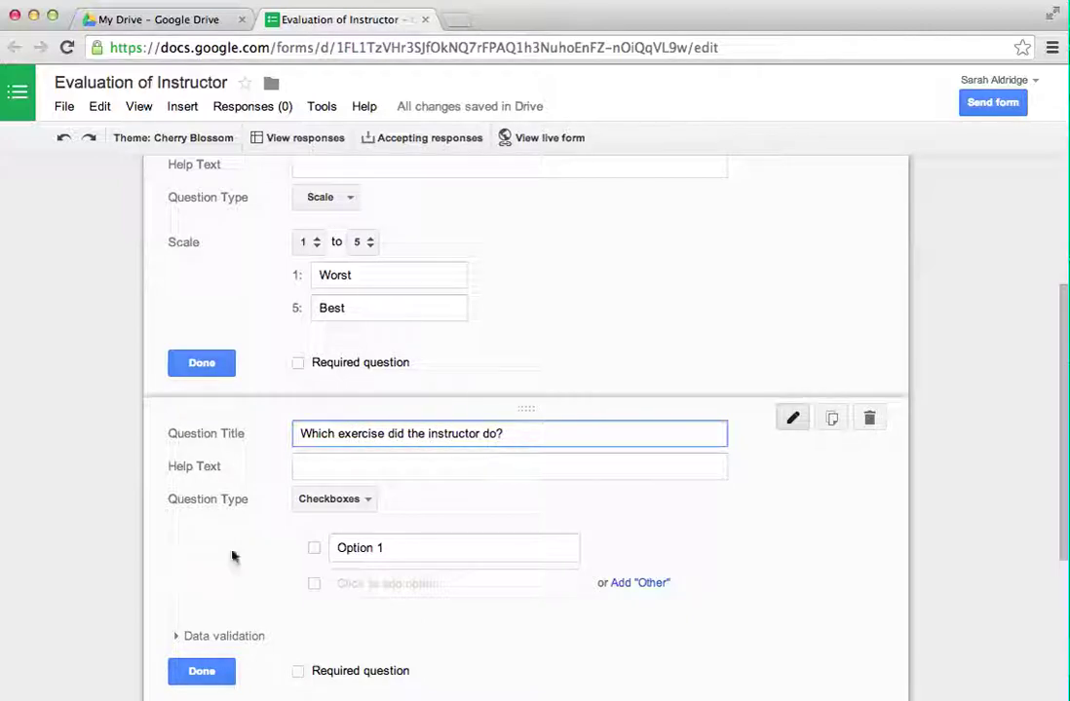
Step: Give it the options Sit ups, Push ups and Jumping Jacks
{"action": "scroll", "coordinate": [226, 531], "scroll_direction": "down", "scroll_amount": 2}
{"action": "left_click", "coordinate": [370, 495]}
{"action": "type", "text": "Sit ups"}
{"action": "left_click", "coordinate": [383, 530]}
{"action": "left_click_drag", "start_coordinate": [385, 533], "coordinate": [329, 535]}
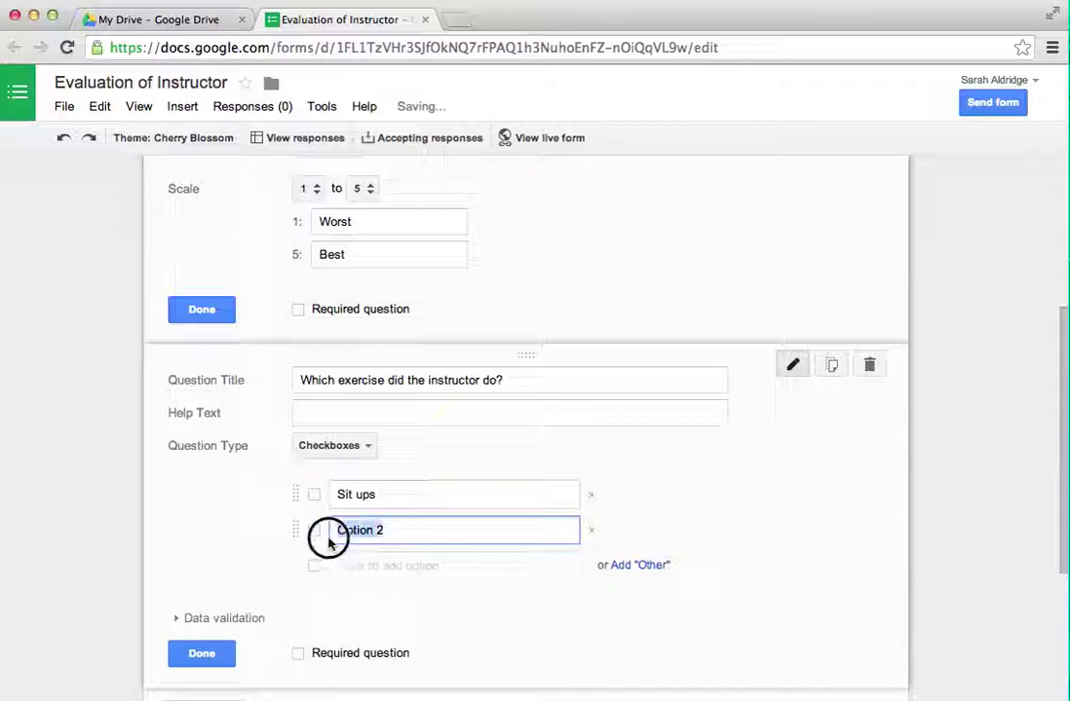
{"action": "type", "text": "Puh"}
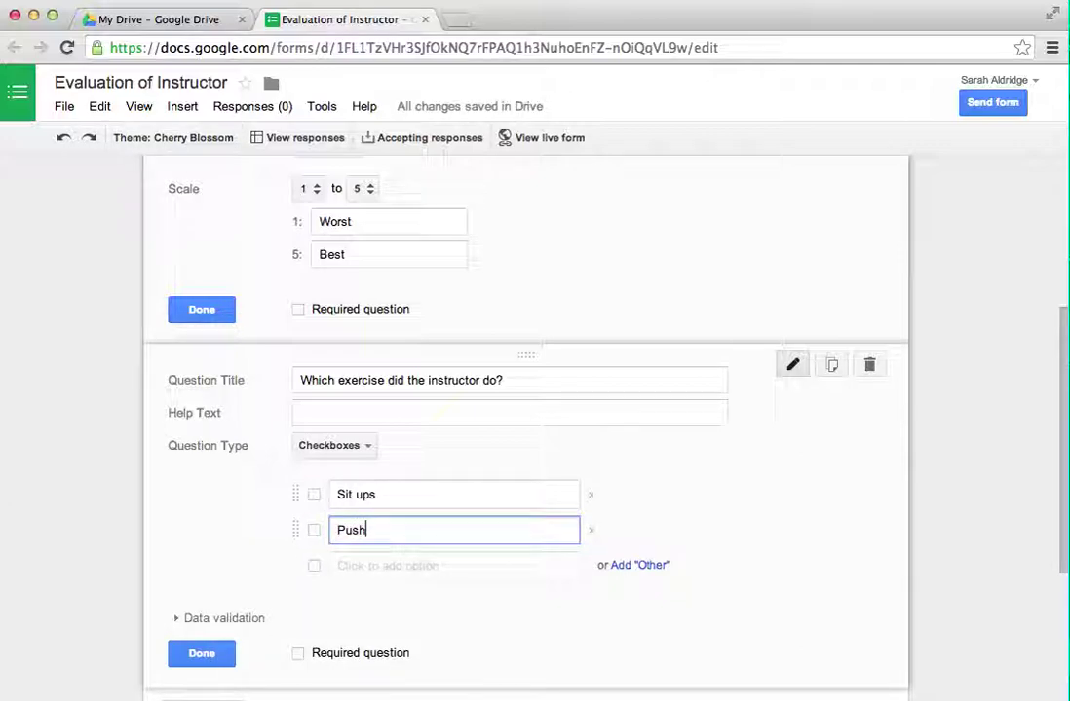
{"action": "left_click", "coordinate": [379, 579]}
{"action": "key", "text": "BackSpace"}
{"action": "key", "text": "BackSpace"}
{"action": "key", "text": "BackSpace"}
{"action": "key", "text": "BackSpace"}
{"action": "key", "text": "BackSpace"}
{"action": "key", "text": "BackSpace"}
{"action": "key", "text": "BackSpace"}
{"action": "key", "text": "BackSpace"}
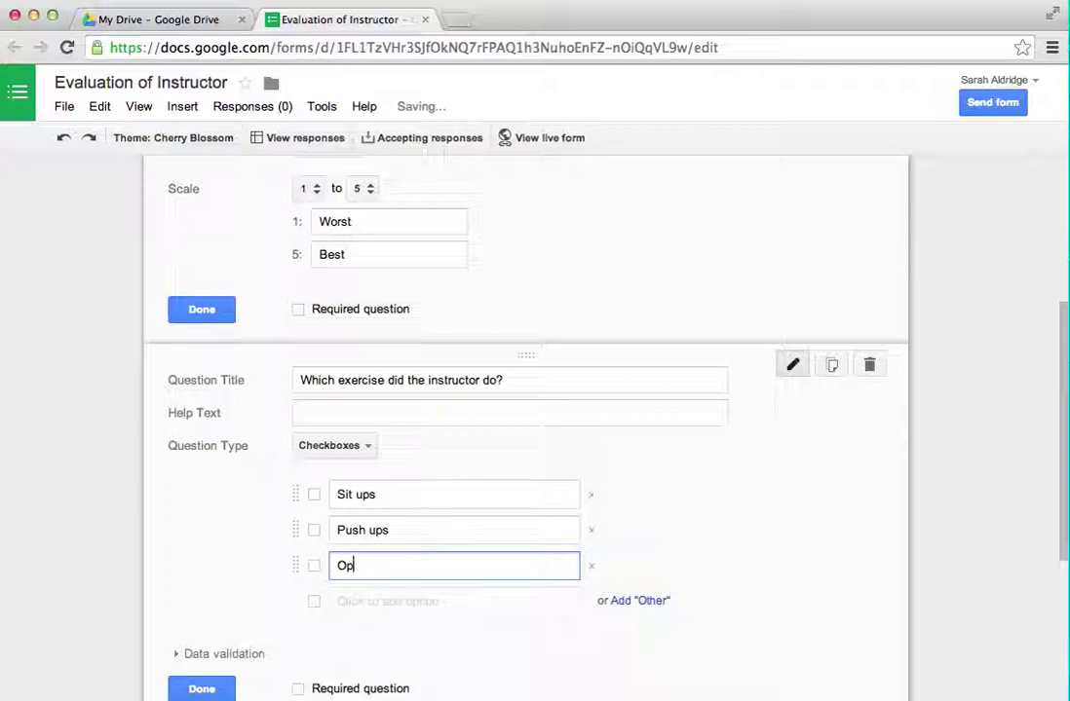
{"action": "type", "text": "Jumping Jacks"}
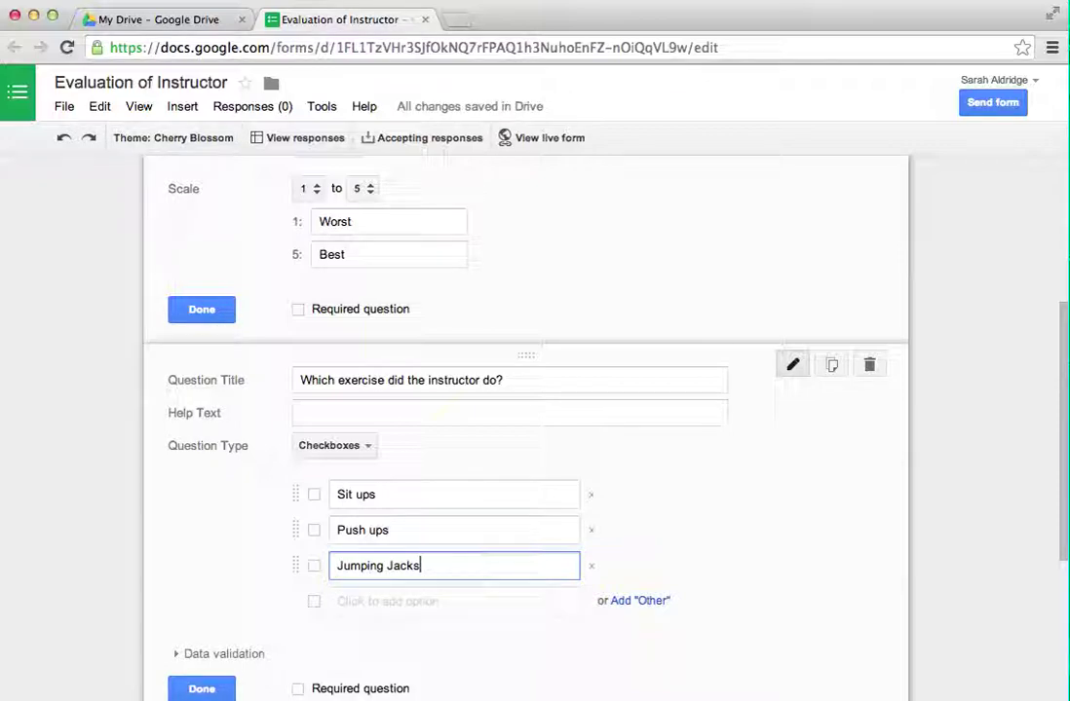
{"action": "scroll", "coordinate": [526, 438], "scroll_direction": "down", "scroll_amount": 3}
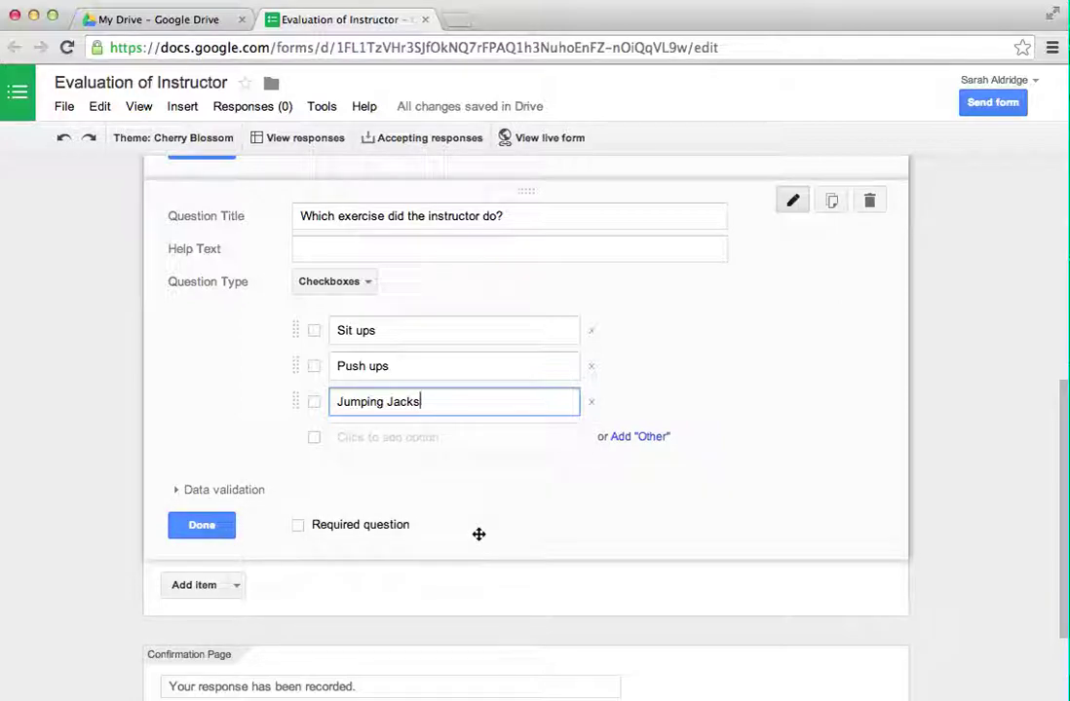
Step: Finish the exercise question and change the confirmation message to 'You are finished. Nice work.'
{"action": "left_click", "coordinate": [220, 527]}
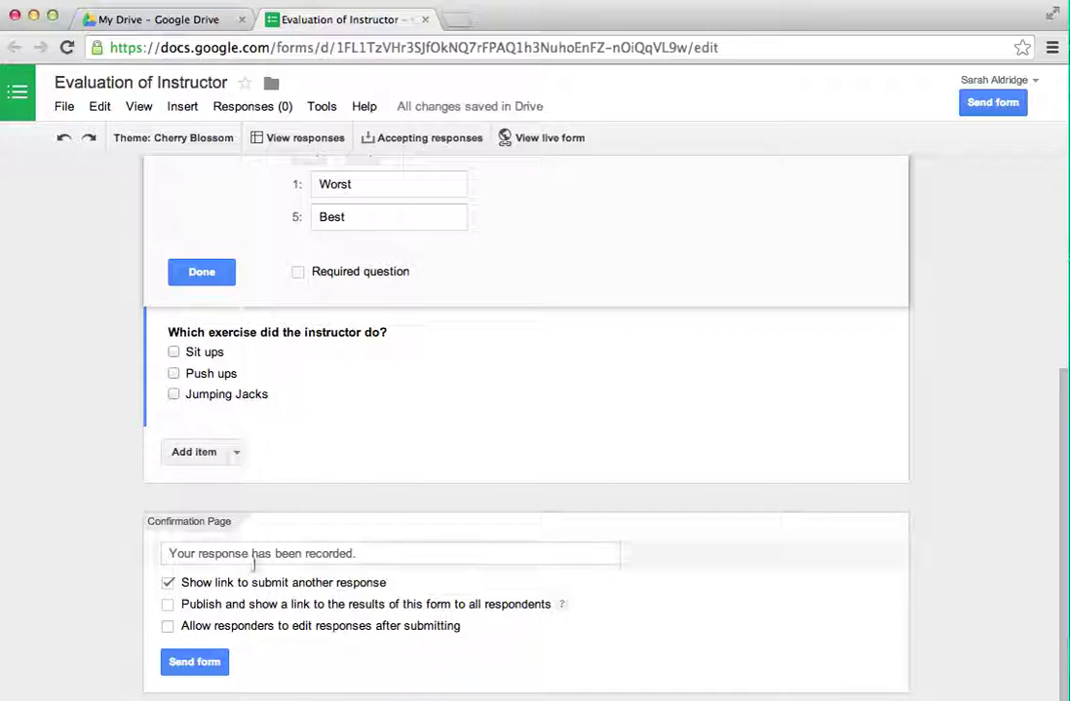
{"action": "left_click", "coordinate": [386, 560]}
{"action": "left_click_drag", "start_coordinate": [353, 553], "coordinate": [147, 552]}
{"action": "type", "text": "You are finished. Nice"}
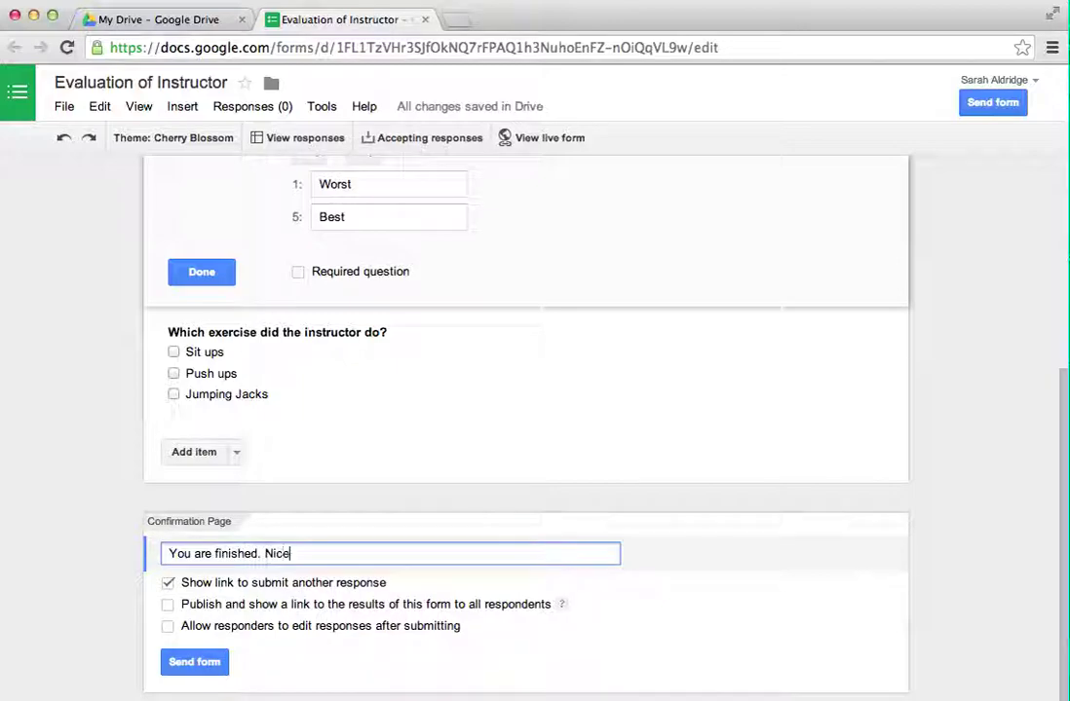
{"action": "type", "text": " work."}
Step: Try the publish-results and edit-response options, leaving both turned off
{"action": "left_click", "coordinate": [214, 607]}
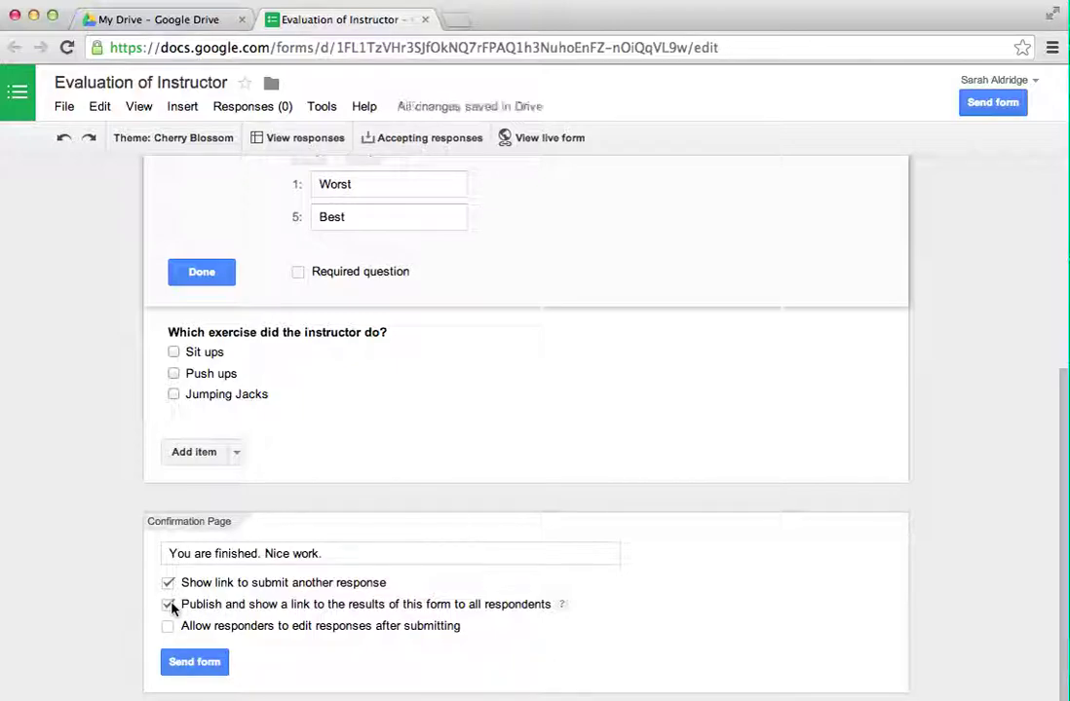
{"action": "left_click", "coordinate": [169, 605]}
{"action": "left_click", "coordinate": [168, 626]}
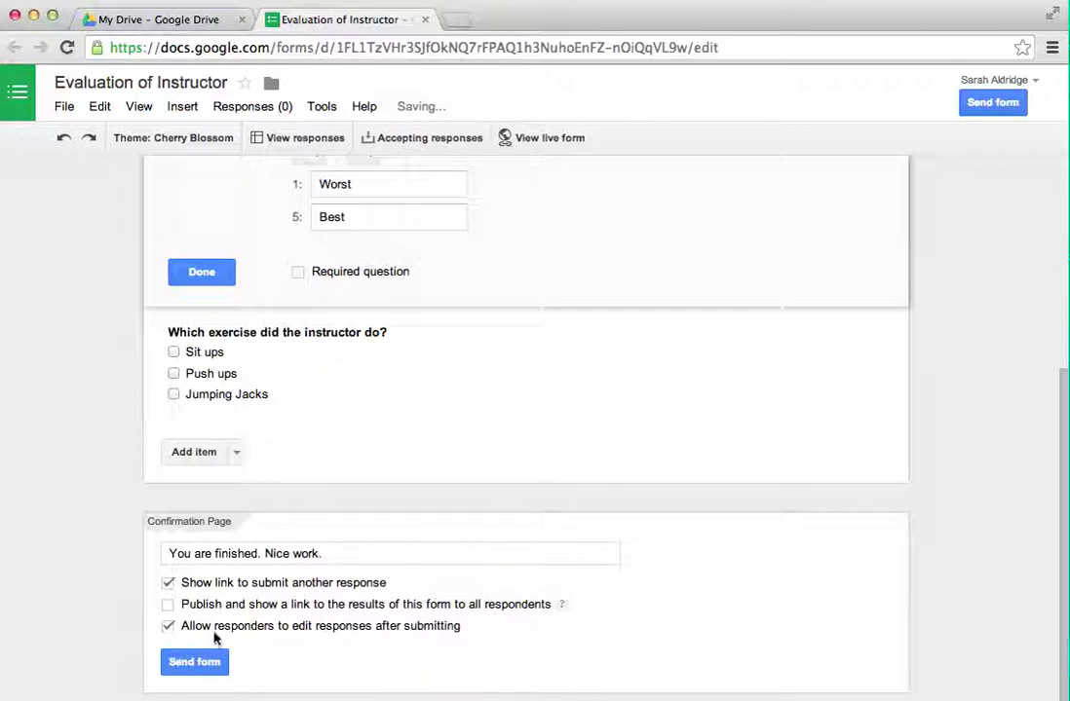
{"action": "left_click", "coordinate": [169, 628]}
Step: Copy the form's Embed HTML code from Send form, then open a new browser tab
{"action": "scroll", "coordinate": [780, 428], "scroll_direction": "up", "scroll_amount": 5}
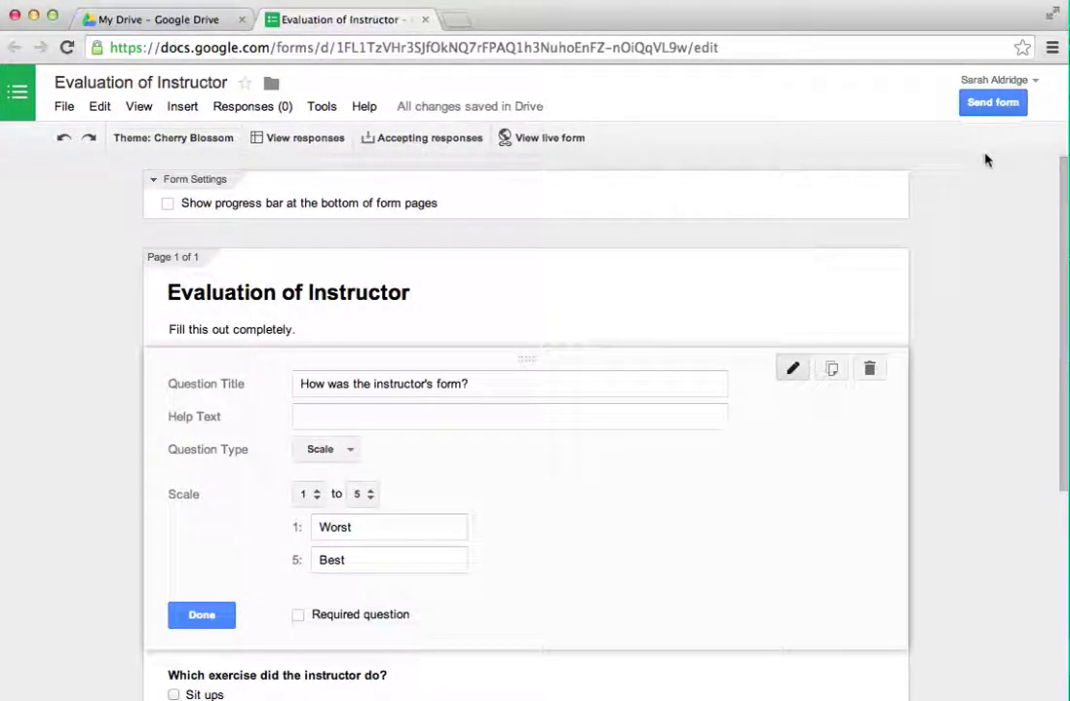
{"action": "left_click", "coordinate": [1007, 108]}
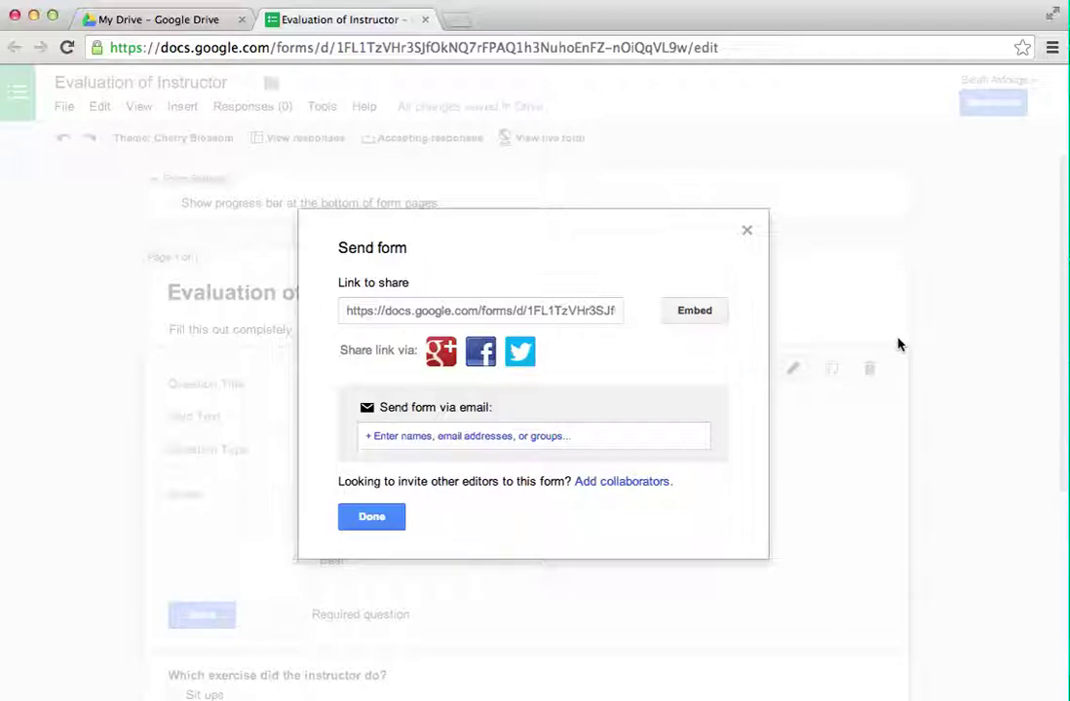
{"action": "left_click", "coordinate": [691, 318]}
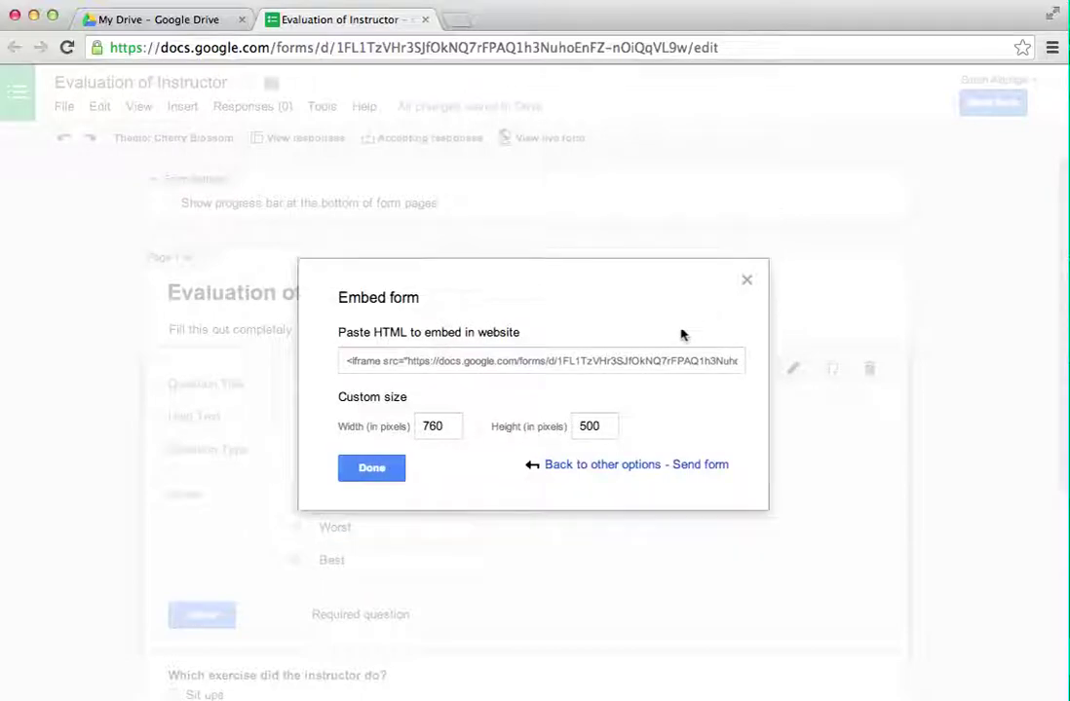
{"action": "left_click", "coordinate": [615, 360]}
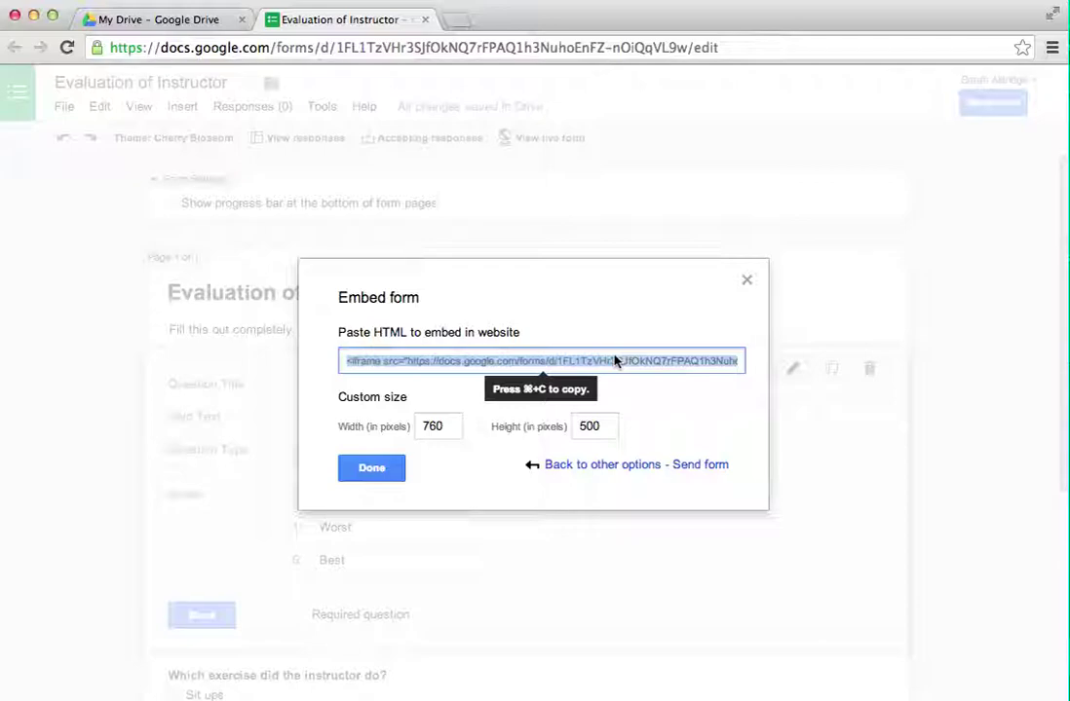
{"action": "key", "text": "super+c"}
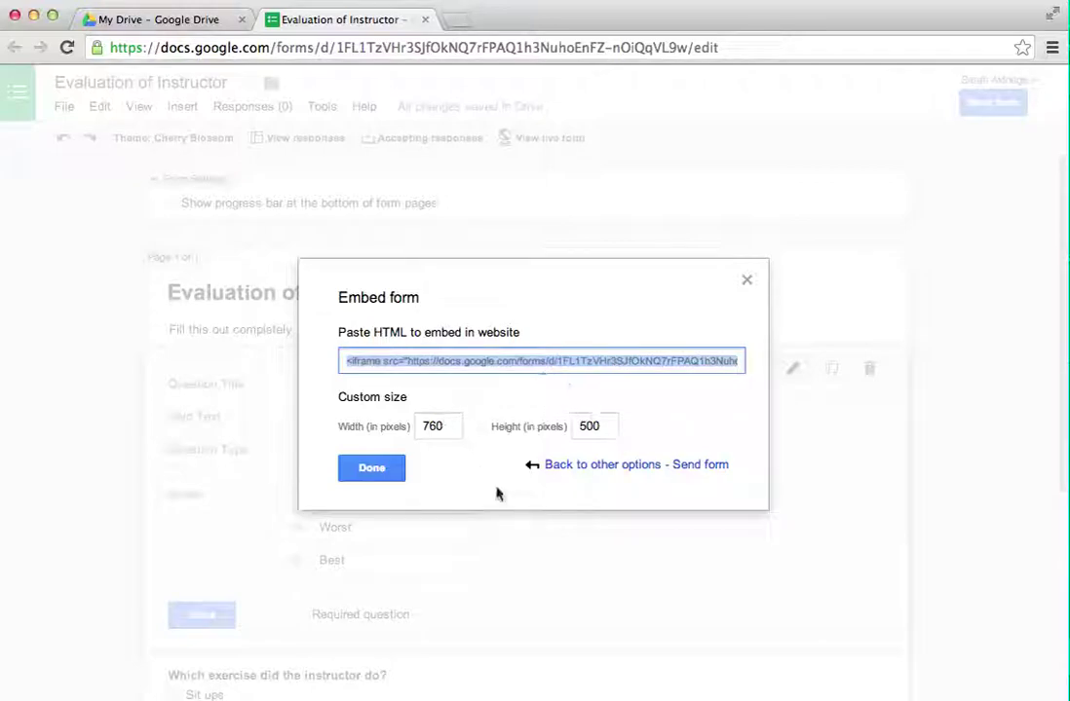
{"action": "left_click", "coordinate": [371, 468]}
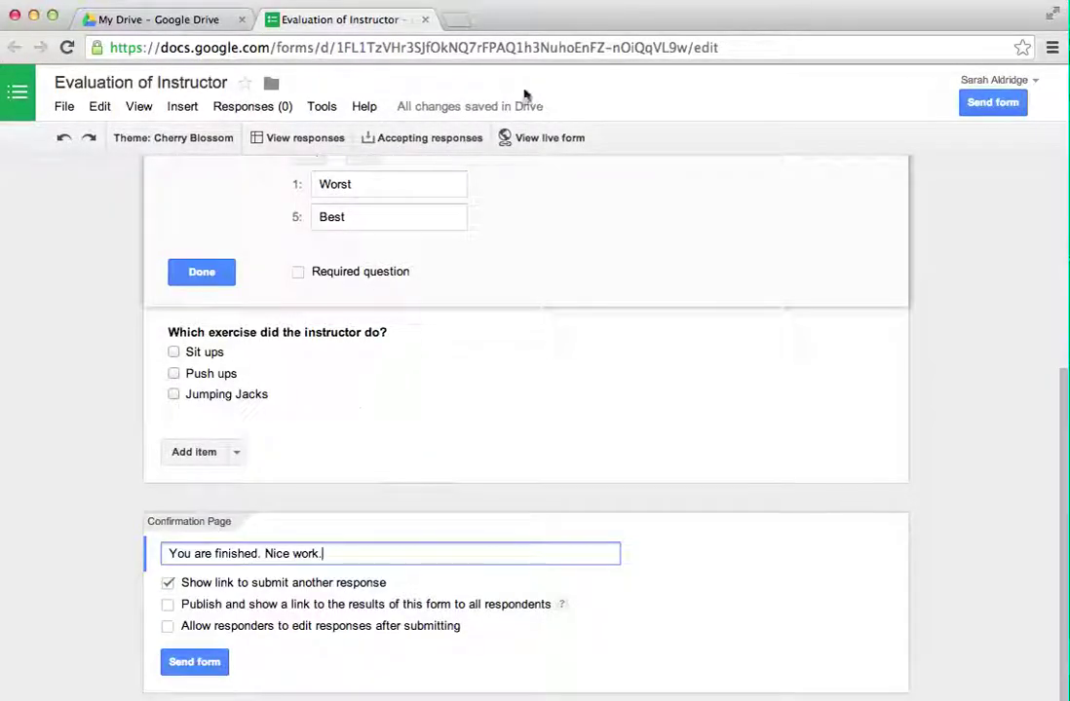
{"action": "left_click", "coordinate": [463, 21]}
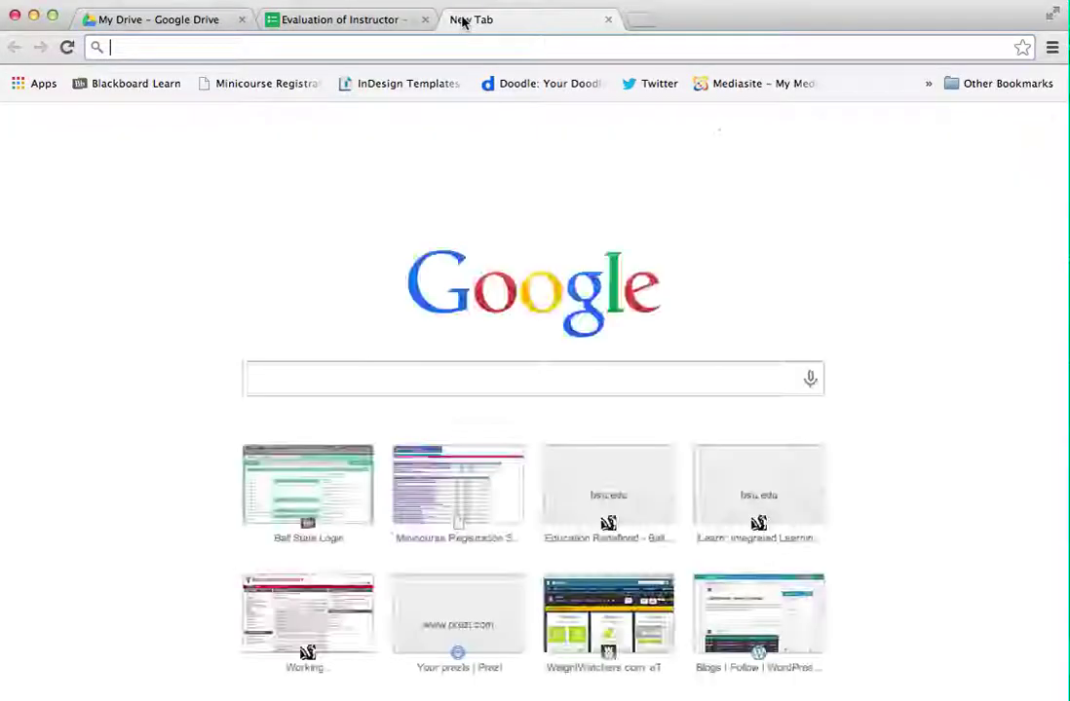
Step: Go to Blackboard, open the development course's ExSci 148 area, and start a new content Item
{"action": "type", "text": "blackboard.bsu.edu"}
{"action": "key", "text": "Return"}
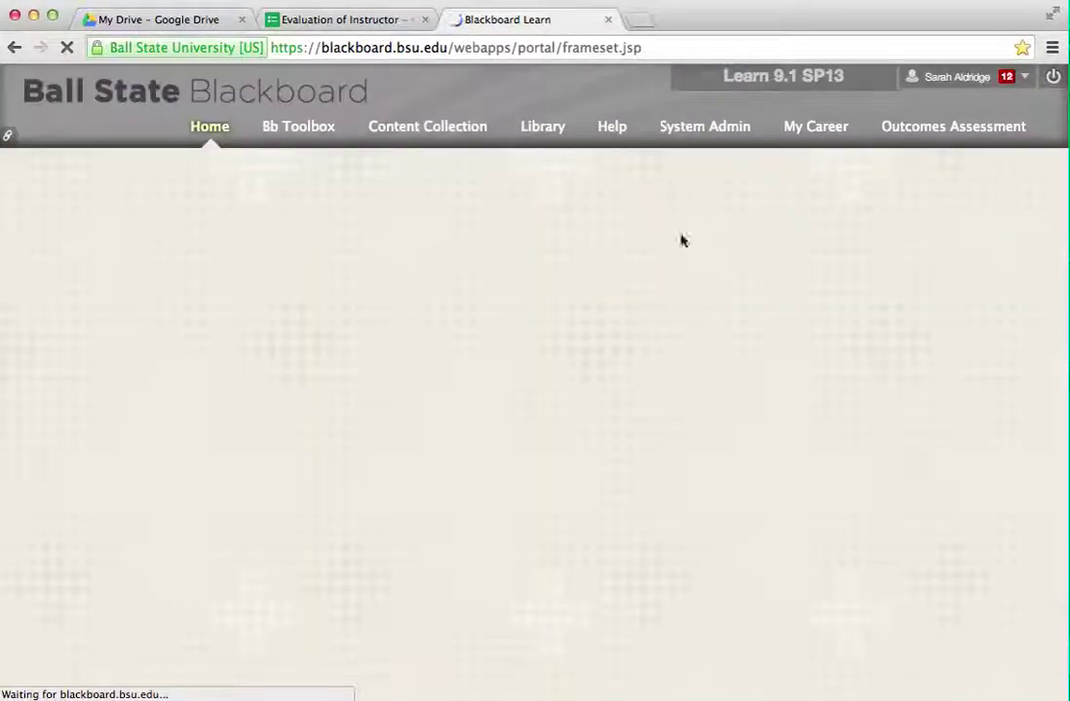
{"action": "scroll", "coordinate": [797, 365], "scroll_direction": "down", "scroll_amount": 1}
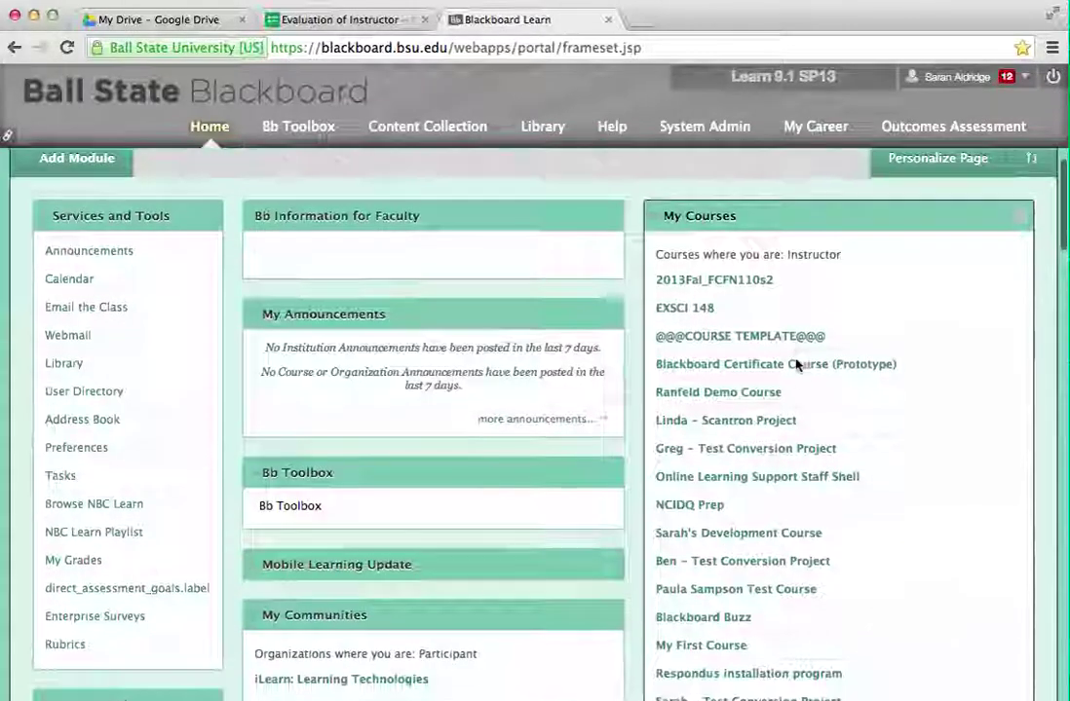
{"action": "scroll", "coordinate": [797, 364], "scroll_direction": "down", "scroll_amount": 3}
{"action": "left_click", "coordinate": [794, 412]}
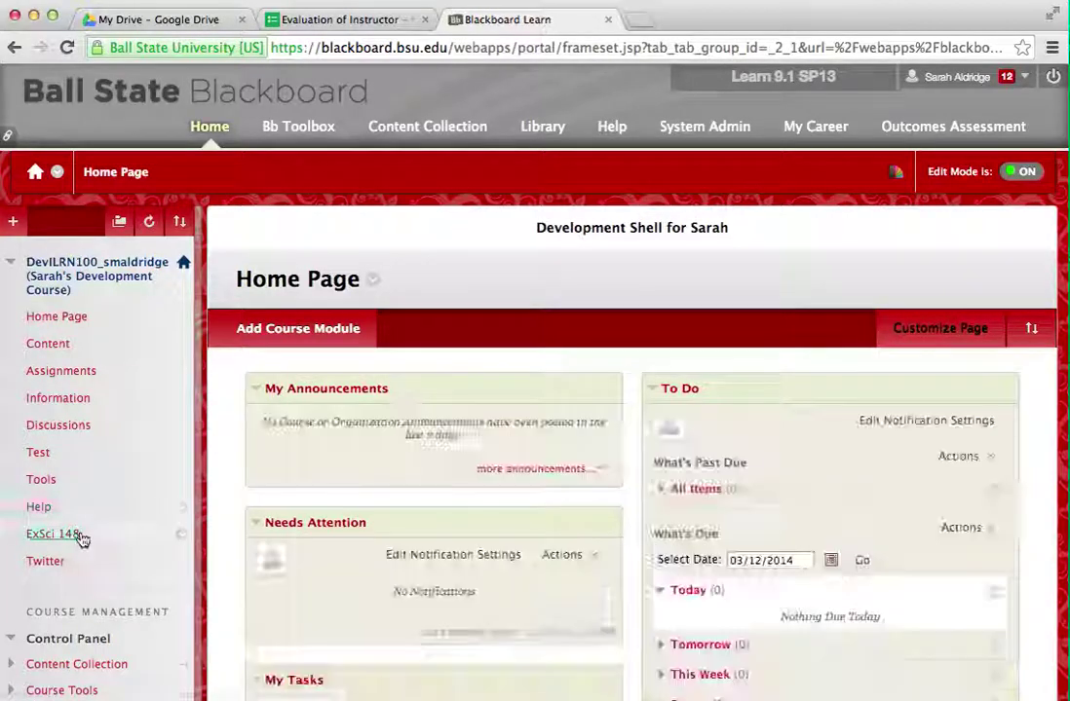
{"action": "left_click", "coordinate": [68, 542]}
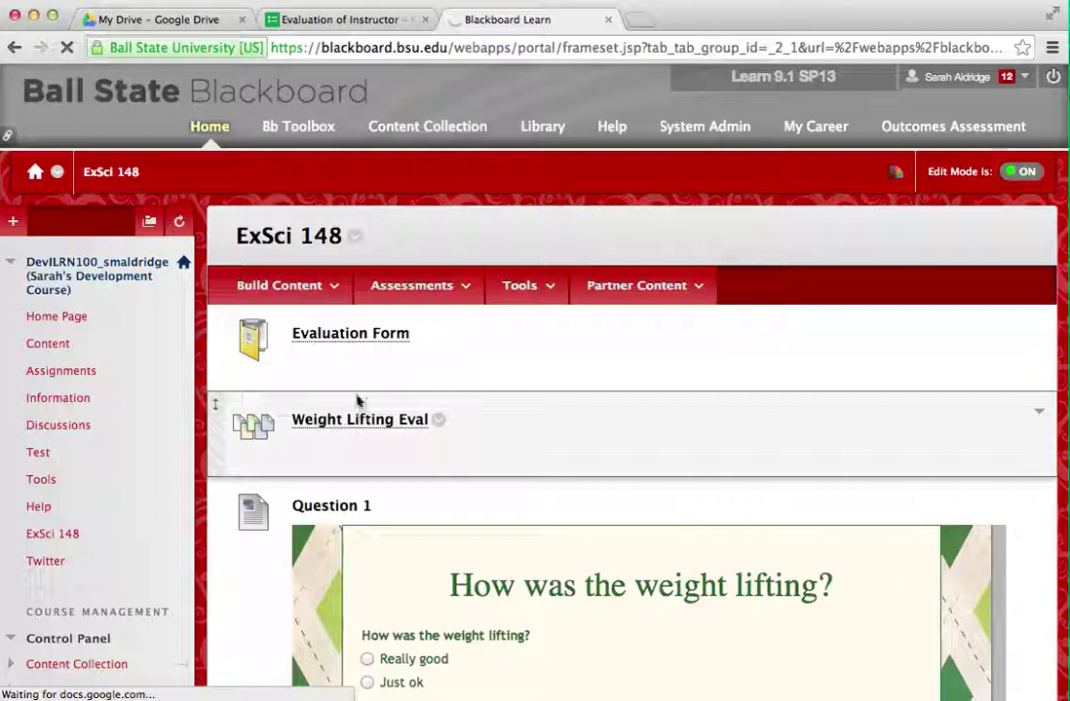
{"action": "scroll", "coordinate": [357, 400], "scroll_direction": "down", "scroll_amount": 1}
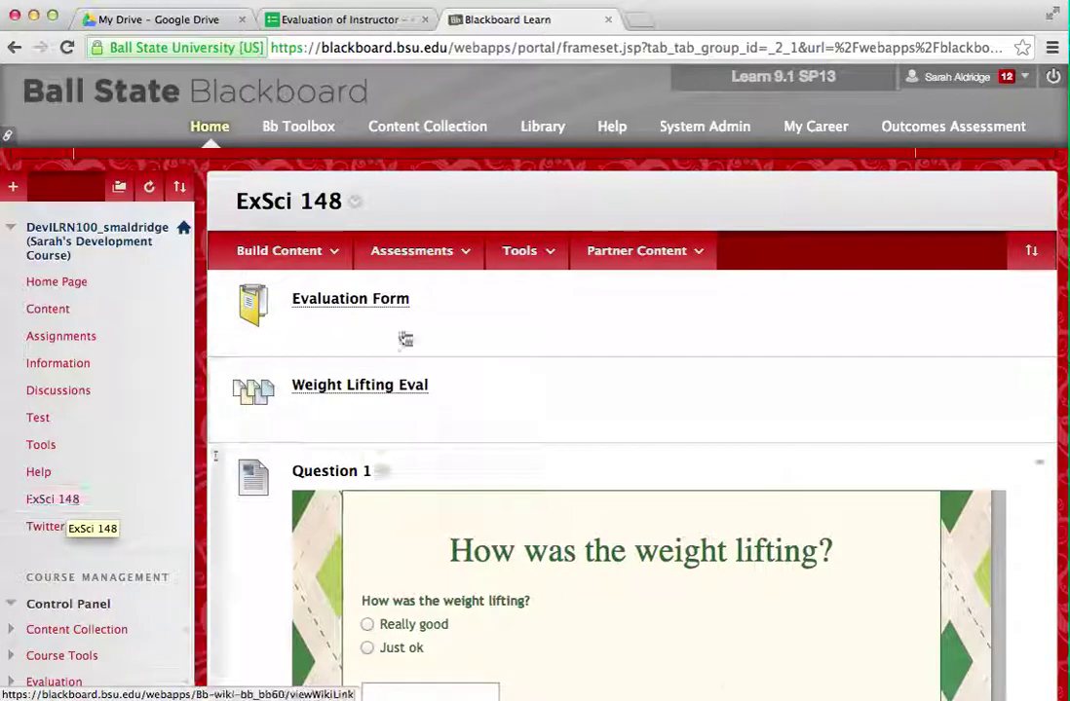
{"action": "left_click", "coordinate": [313, 263]}
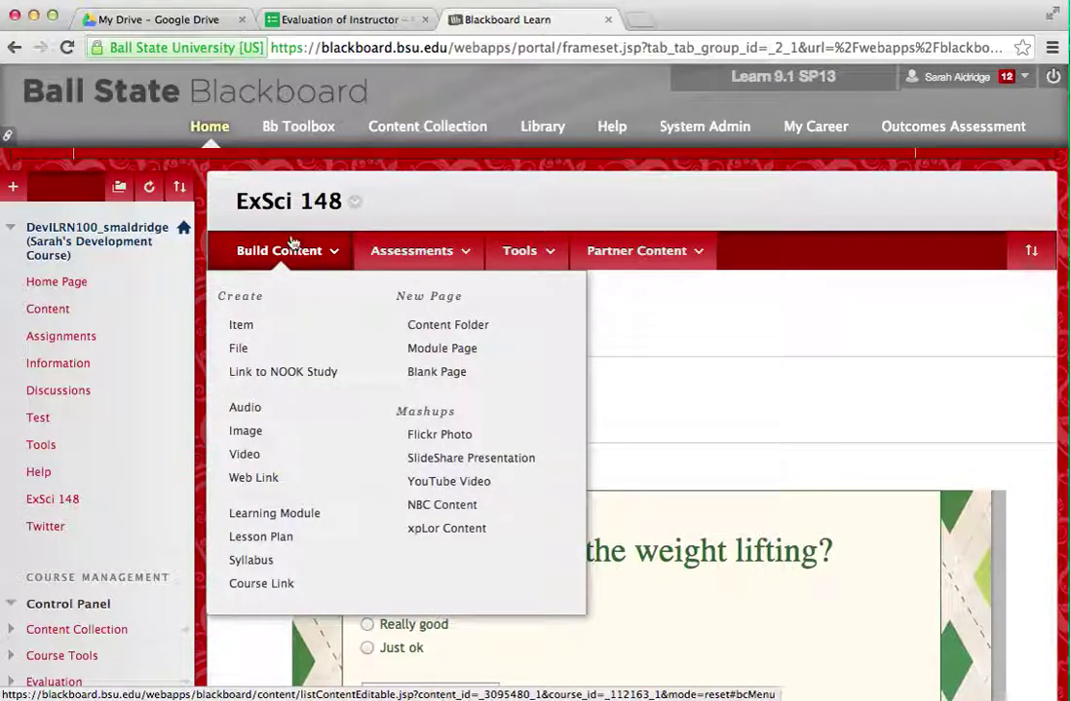
{"action": "left_click", "coordinate": [258, 331]}
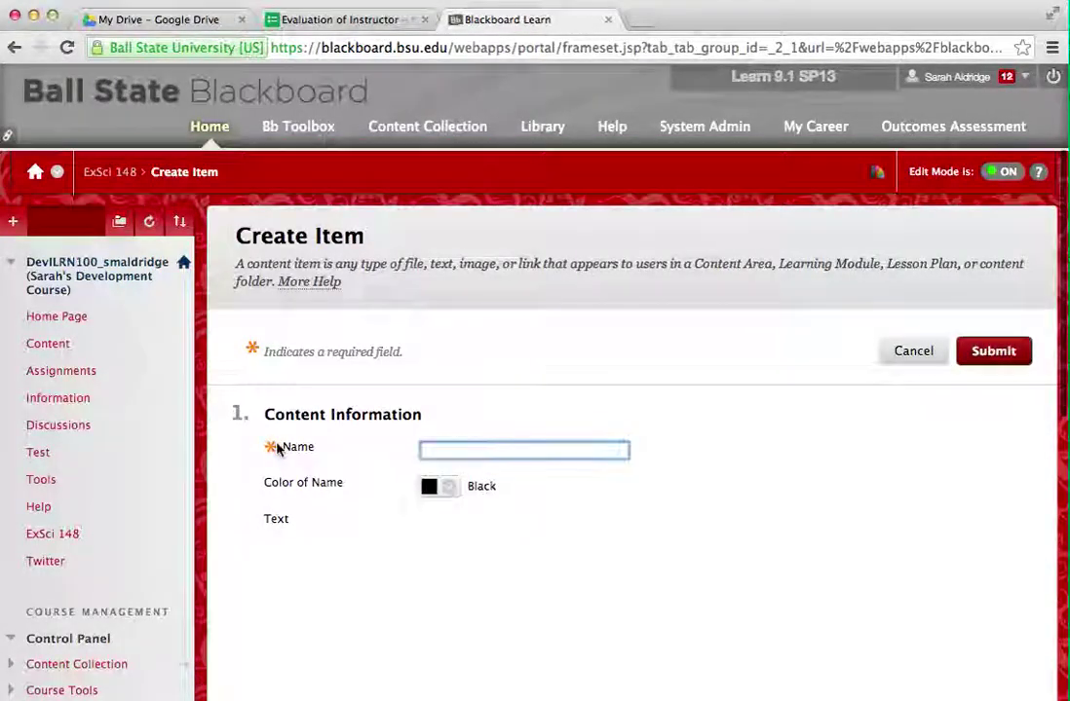
Step: Name the item 'Evaluation form', paste the iframe embed code in HTML view, and submit it
{"action": "scroll", "coordinate": [276, 446], "scroll_direction": "down", "scroll_amount": 1}
{"action": "scroll", "coordinate": [278, 448], "scroll_direction": "down", "scroll_amount": 1}
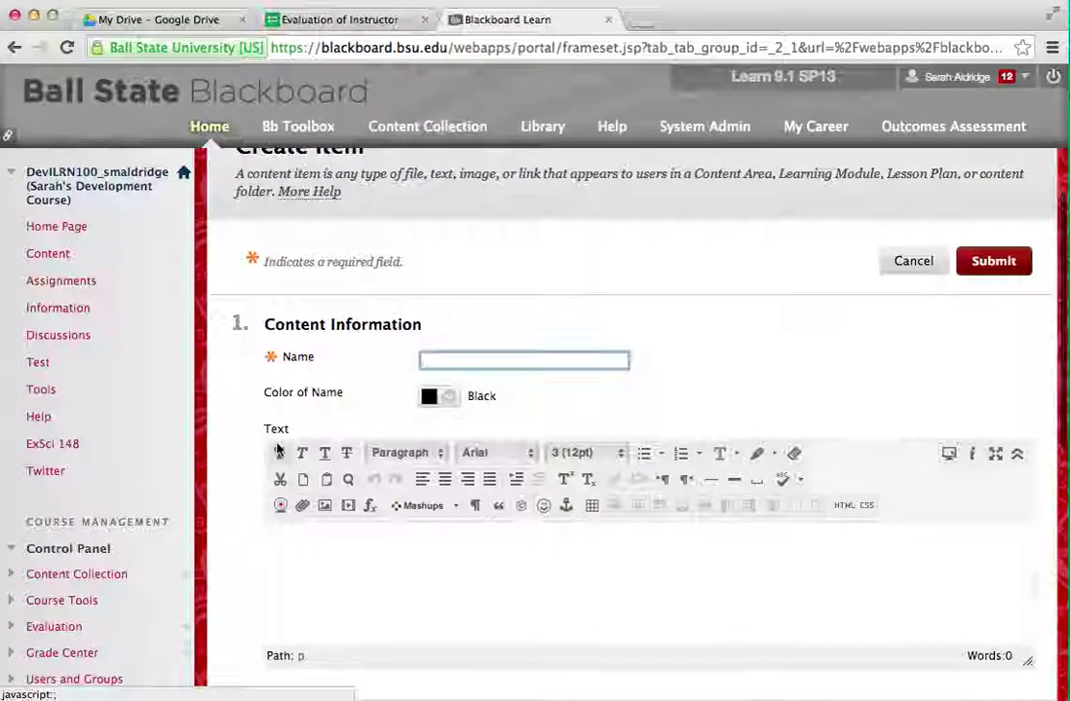
{"action": "type", "text": "valuation form"}
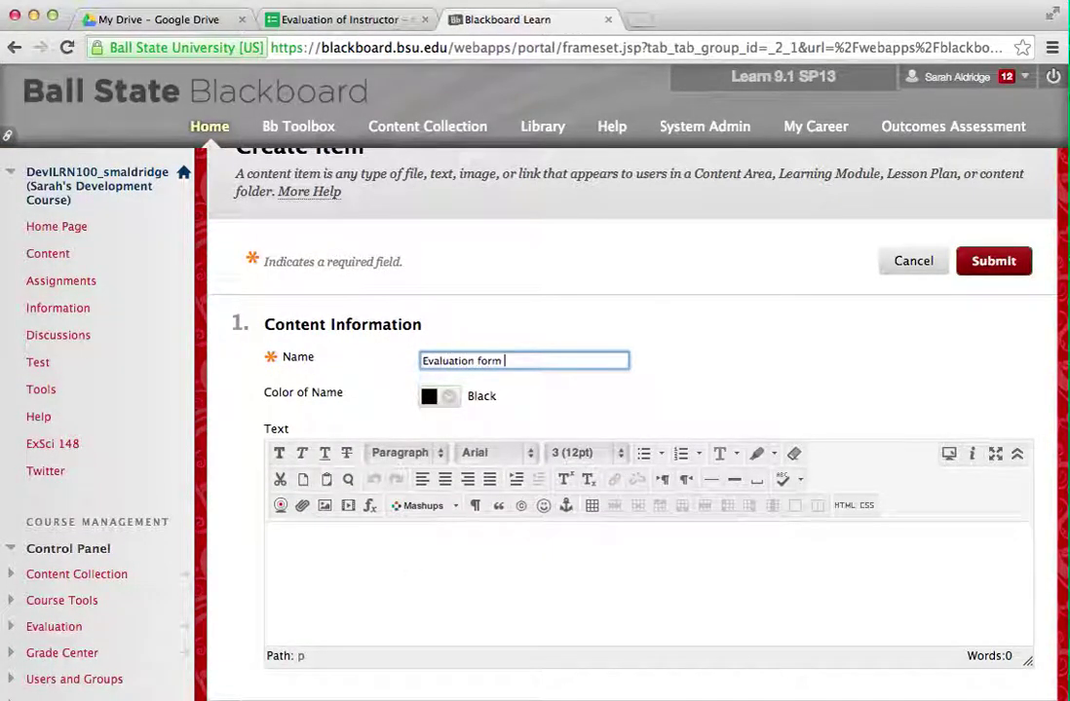
{"action": "left_click", "coordinate": [844, 507]}
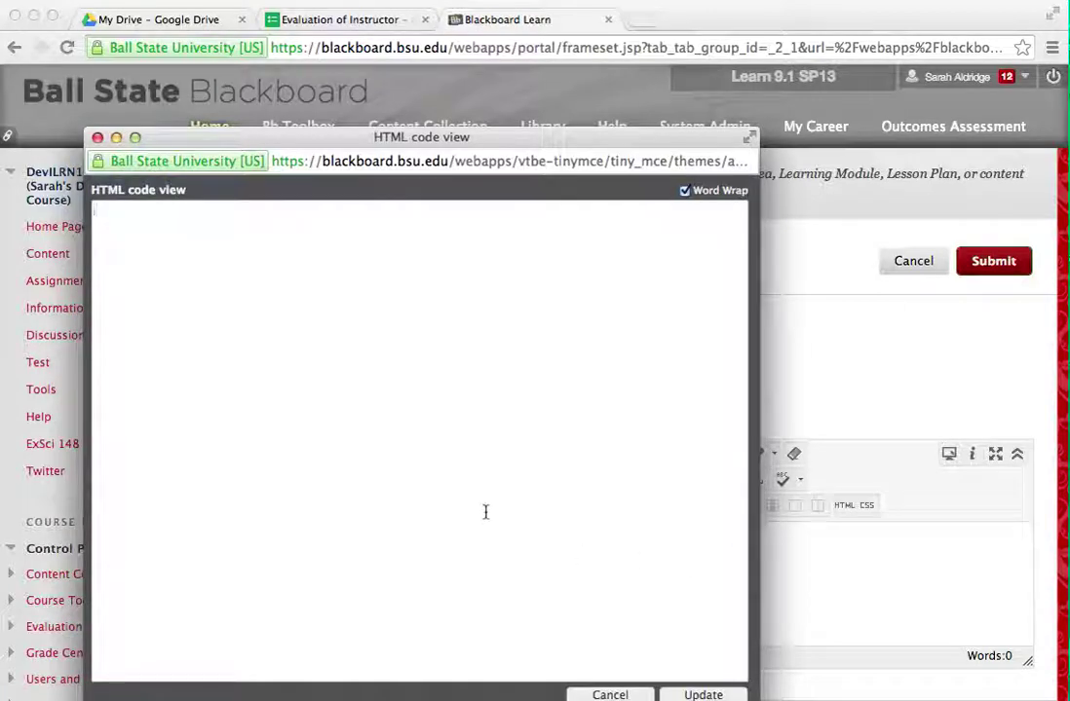
{"action": "key", "text": "super+v"}
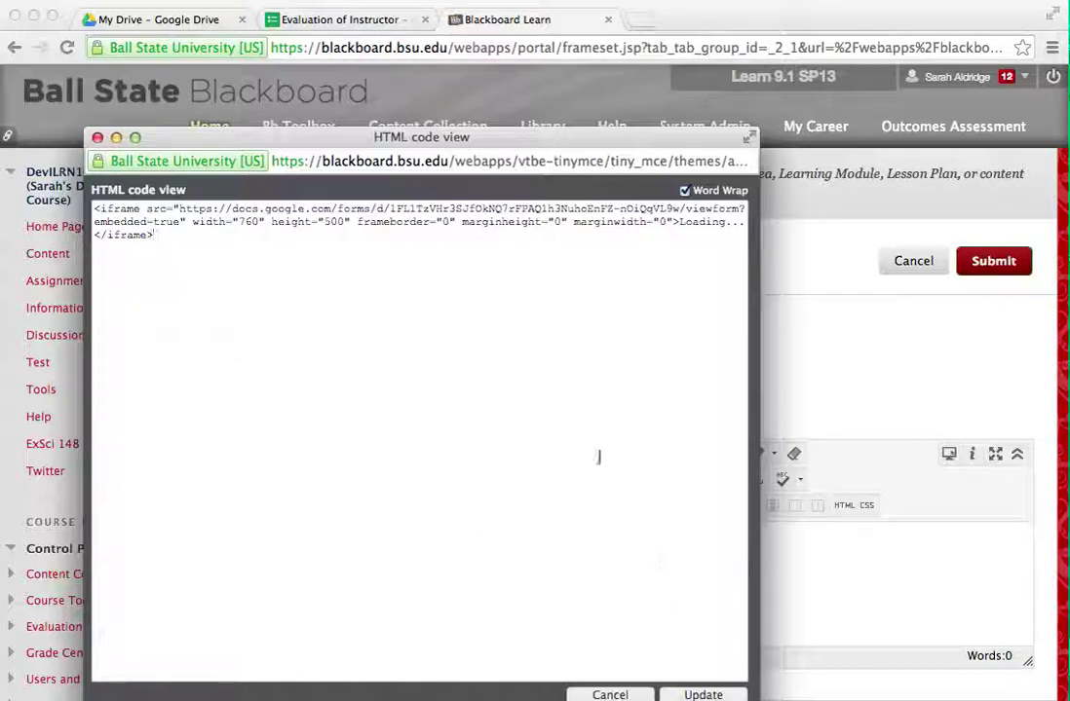
{"action": "left_click", "coordinate": [702, 695]}
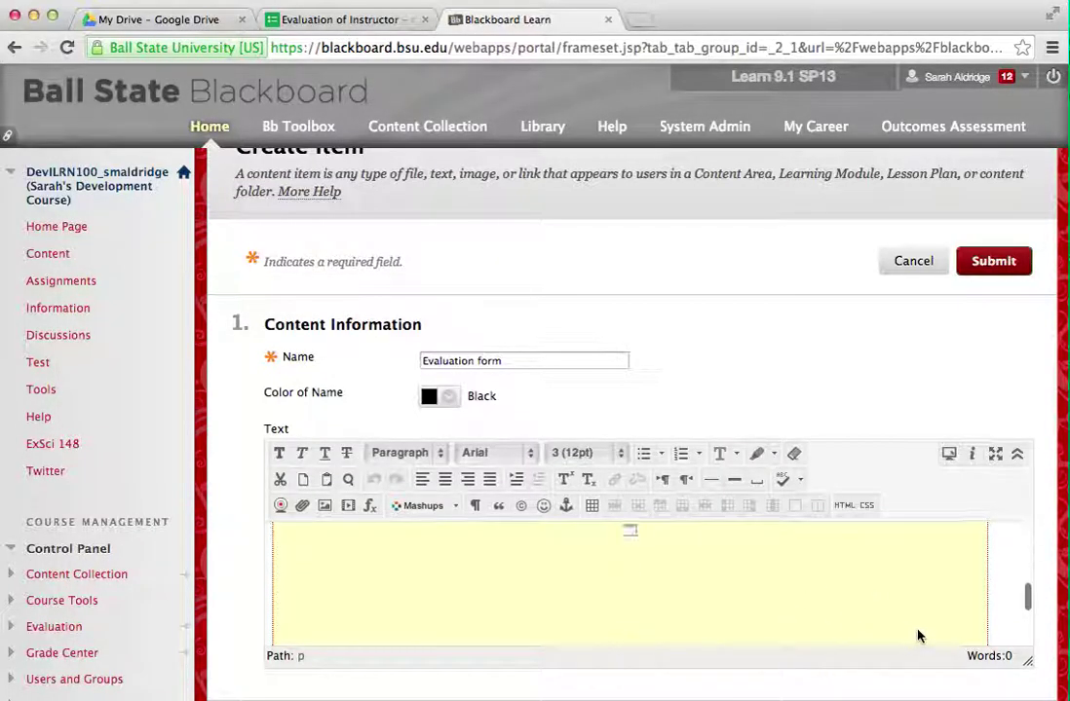
{"action": "scroll", "coordinate": [1052, 500], "scroll_direction": "down", "scroll_amount": 4}
{"action": "scroll", "coordinate": [1052, 501], "scroll_direction": "down", "scroll_amount": 7}
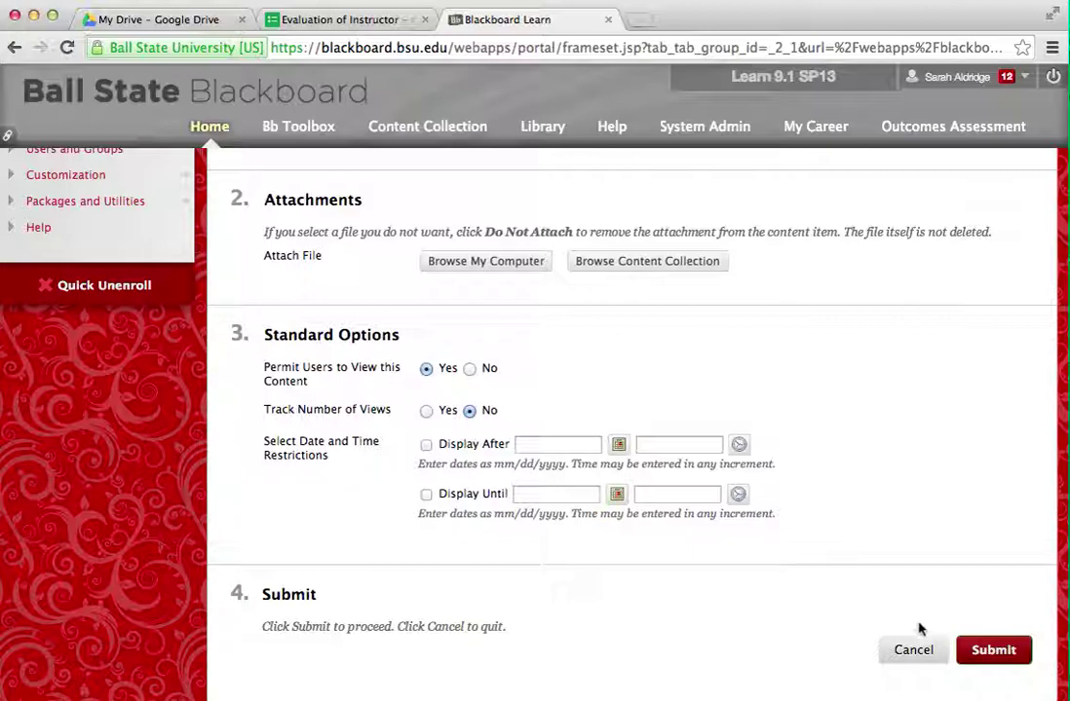
{"action": "left_click", "coordinate": [995, 651]}
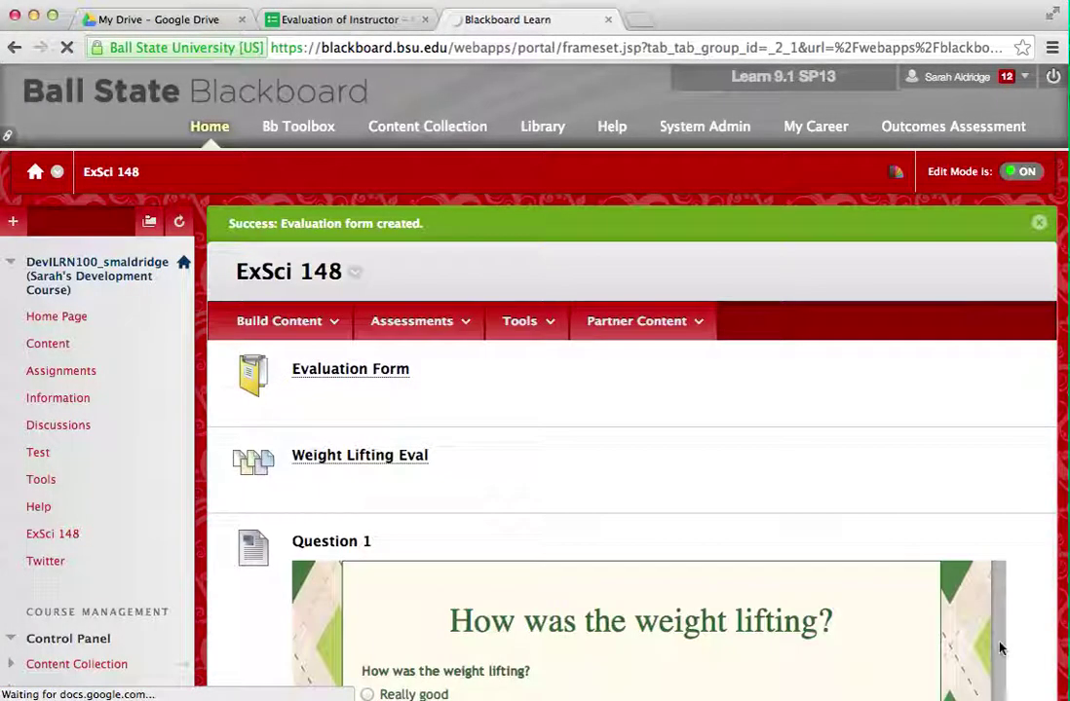
Step: Scroll to the embedded form and briefly check the Forms editor and Drive tabs
{"action": "scroll", "coordinate": [1001, 648], "scroll_direction": "down", "scroll_amount": 5}
{"action": "scroll", "coordinate": [1000, 649], "scroll_direction": "down", "scroll_amount": 10}
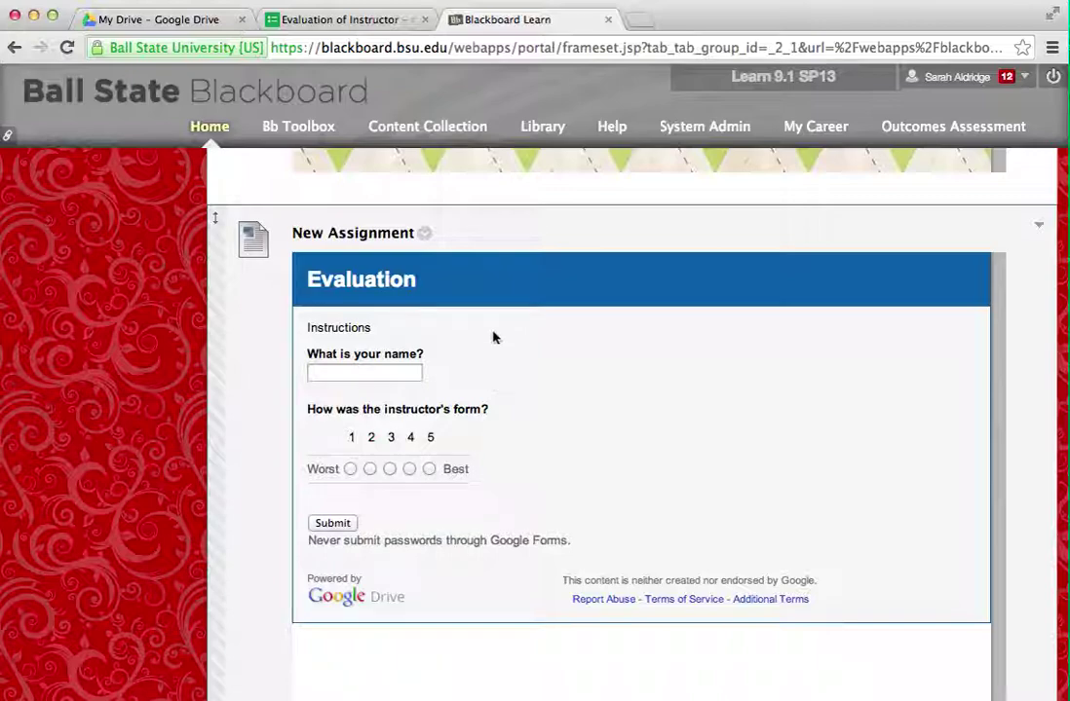
{"action": "left_click", "coordinate": [373, 23]}
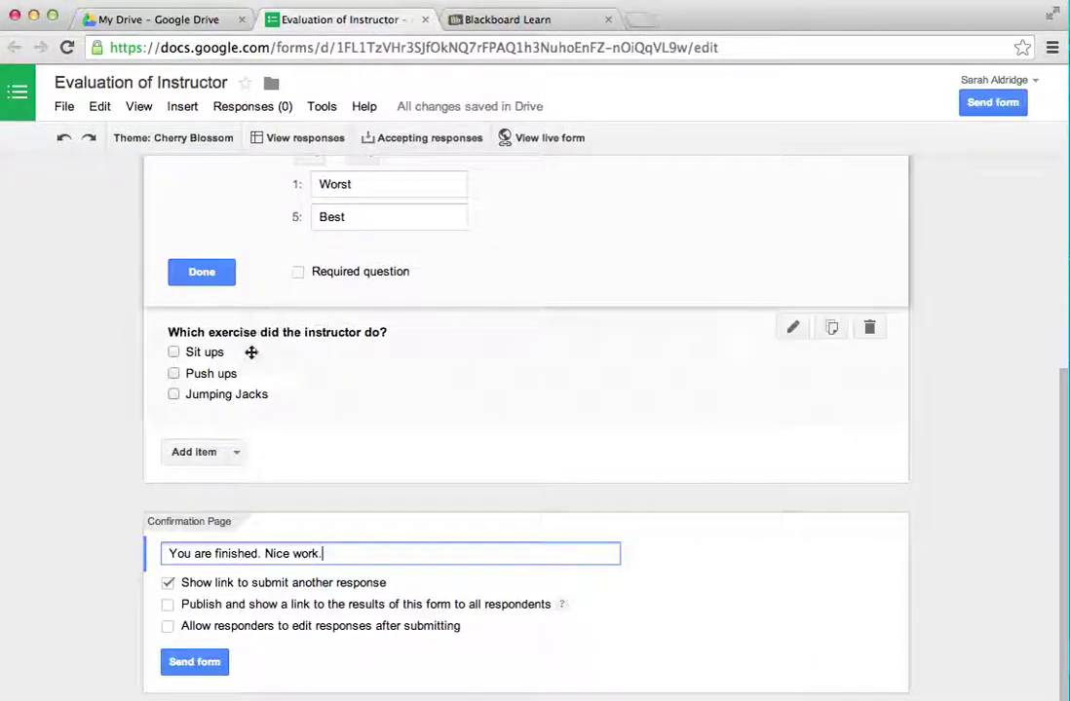
{"action": "scroll", "coordinate": [256, 369], "scroll_direction": "up", "scroll_amount": 3}
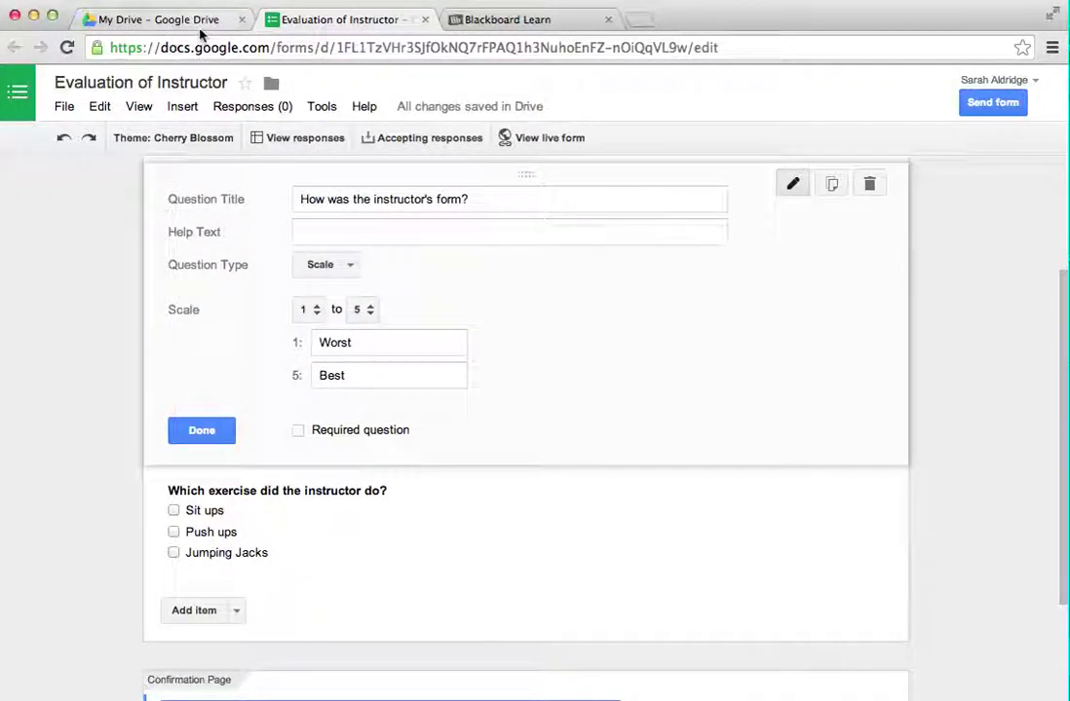
{"action": "left_click", "coordinate": [229, 23]}
{"action": "scroll", "coordinate": [297, 385], "scroll_direction": "down", "scroll_amount": 3}
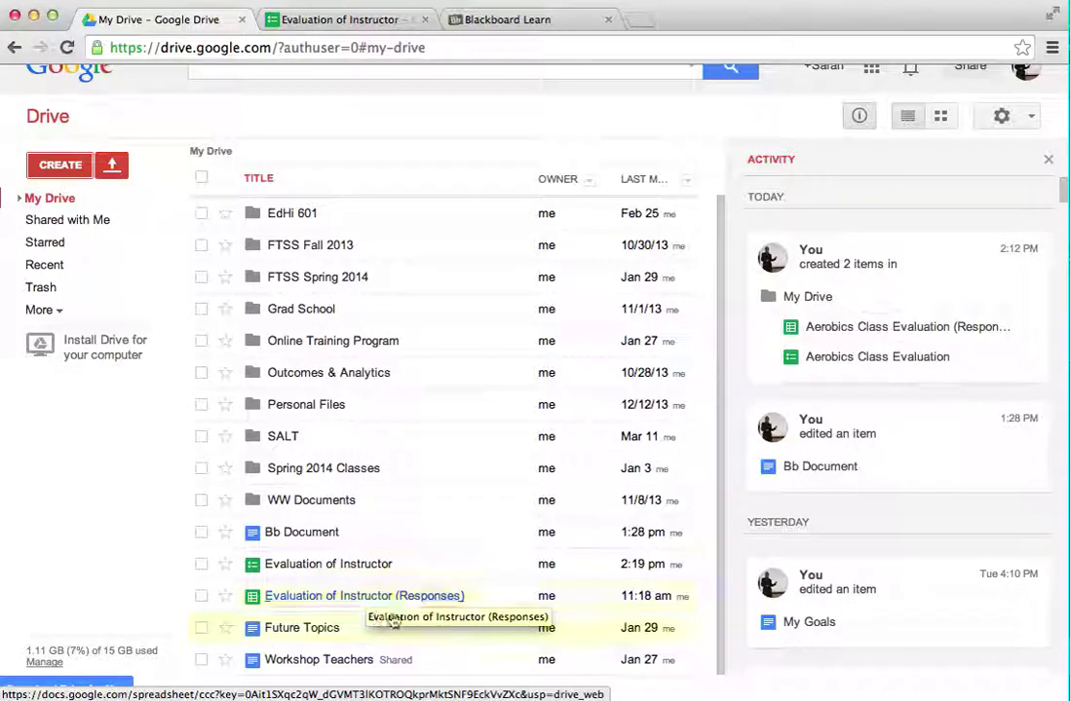
{"action": "left_click", "coordinate": [536, 23]}
Step: Submit a test response through the embedded form with a name and rating 1
{"action": "left_click", "coordinate": [364, 371]}
{"action": "type", "text": "Sarah"}
{"action": "left_click", "coordinate": [514, 423]}
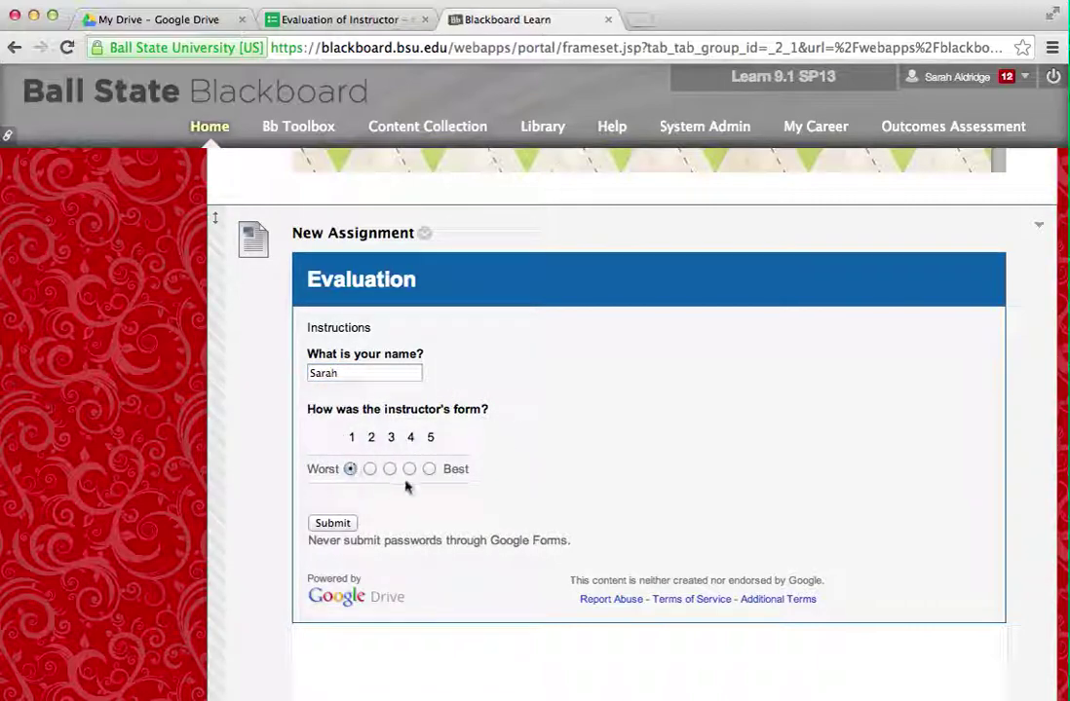
{"action": "left_click", "coordinate": [333, 524]}
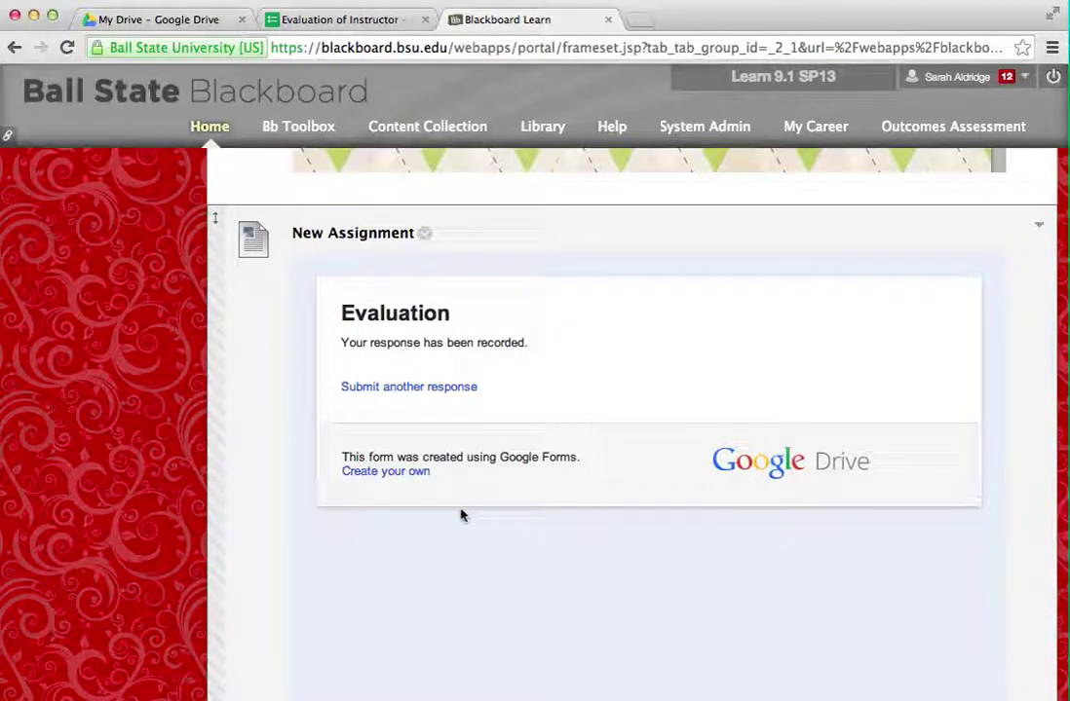
Step: Submit the embedded Cherry Blossom form with an instructor rating of 4 and Push ups
{"action": "scroll", "coordinate": [462, 516], "scroll_direction": "down", "scroll_amount": 2}
{"action": "scroll", "coordinate": [462, 515], "scroll_direction": "up", "scroll_amount": 5}
{"action": "scroll", "coordinate": [462, 516], "scroll_direction": "down", "scroll_amount": 10}
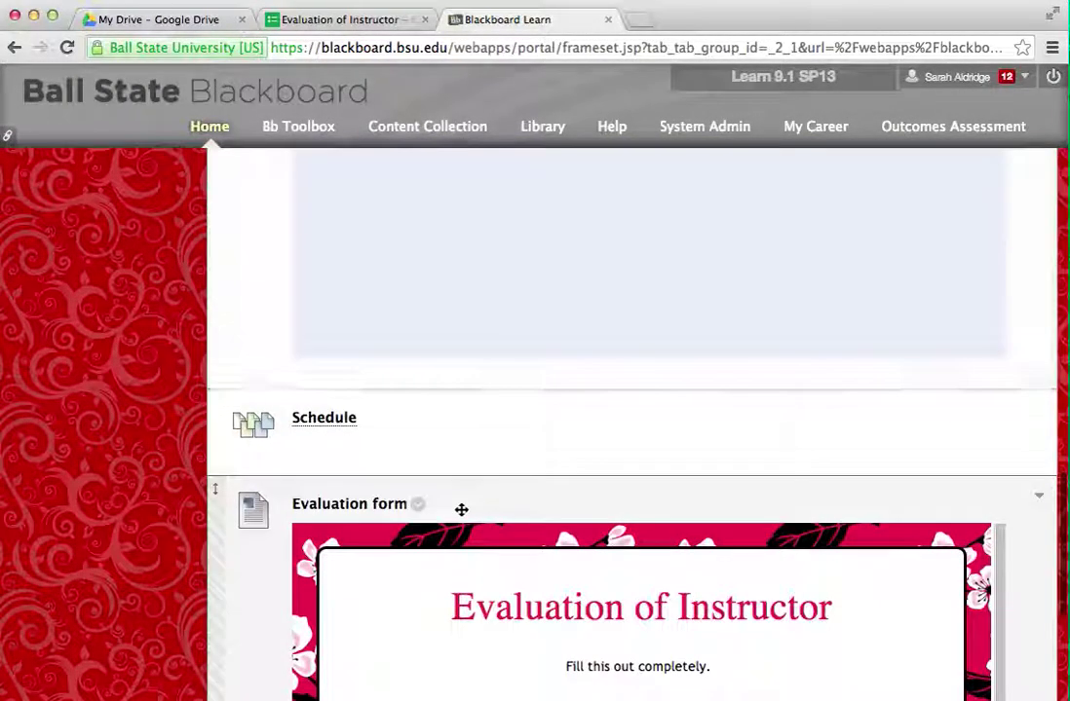
{"action": "scroll", "coordinate": [462, 516], "scroll_direction": "down", "scroll_amount": 3}
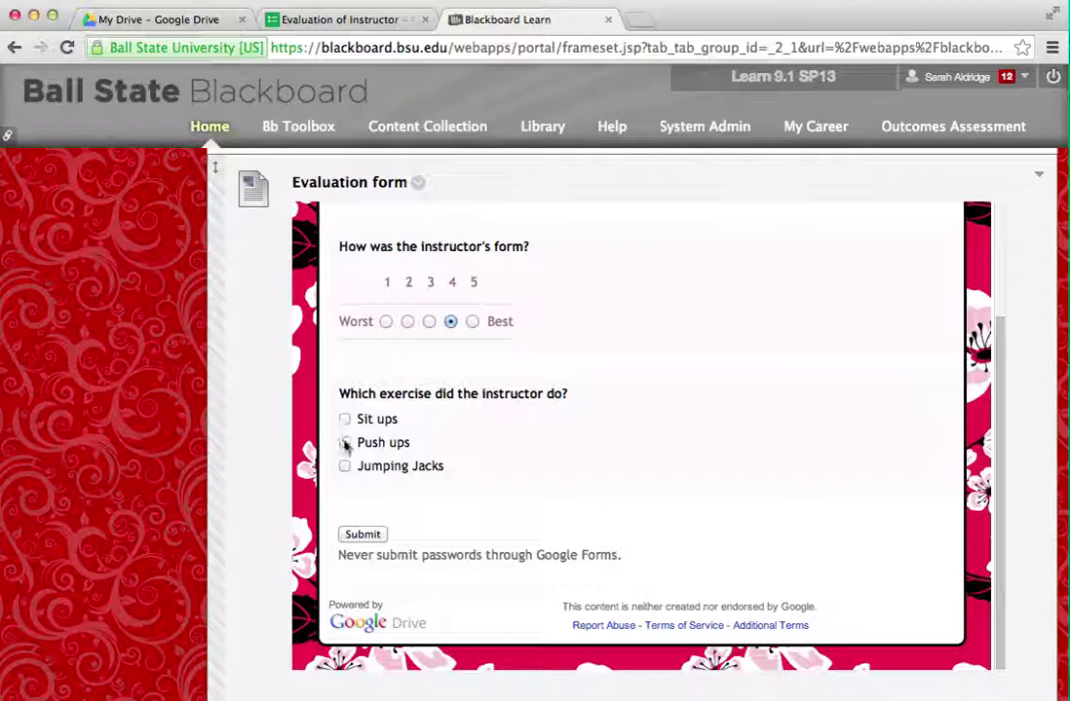
{"action": "left_click", "coordinate": [379, 538]}
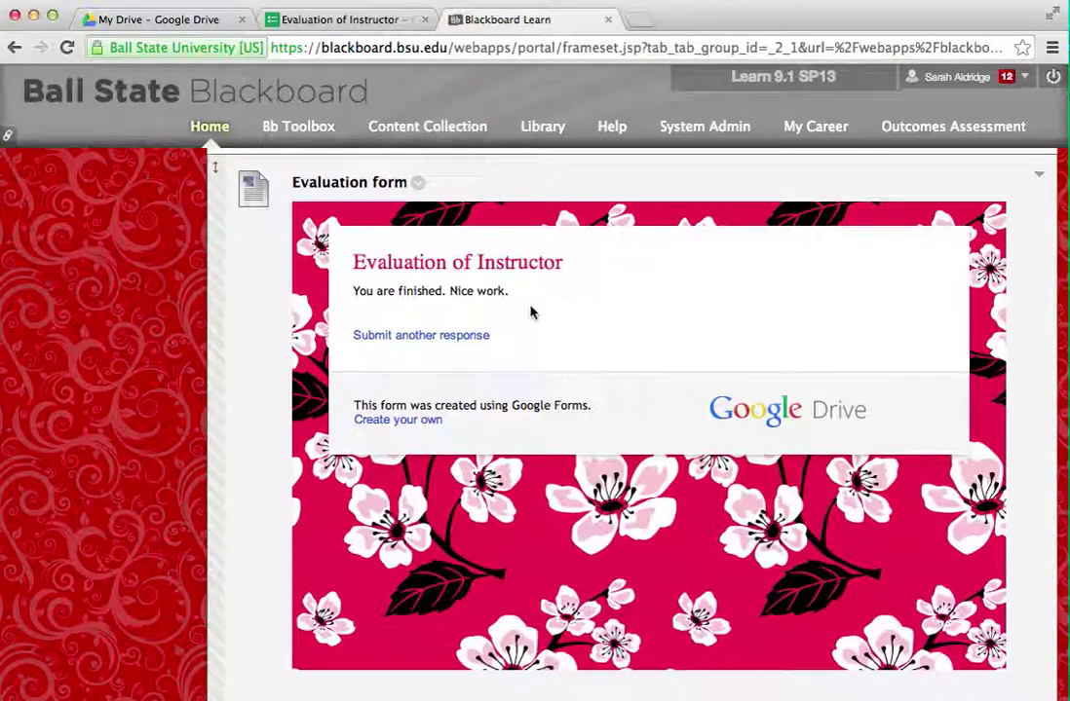
{"action": "scroll", "coordinate": [530, 310], "scroll_direction": "up", "scroll_amount": 1}
Step: Check the Evaluation of Instructor (Responses) sheet for the 4 / Push ups entry, then close it
{"action": "left_click", "coordinate": [193, 32]}
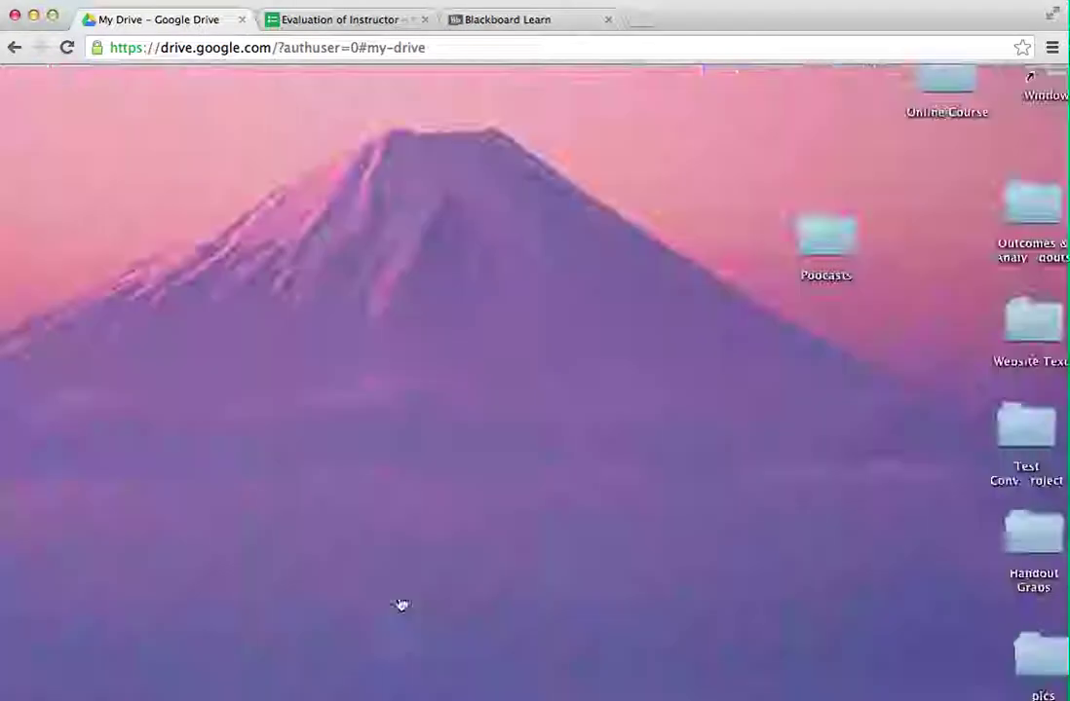
{"action": "left_click", "coordinate": [400, 605]}
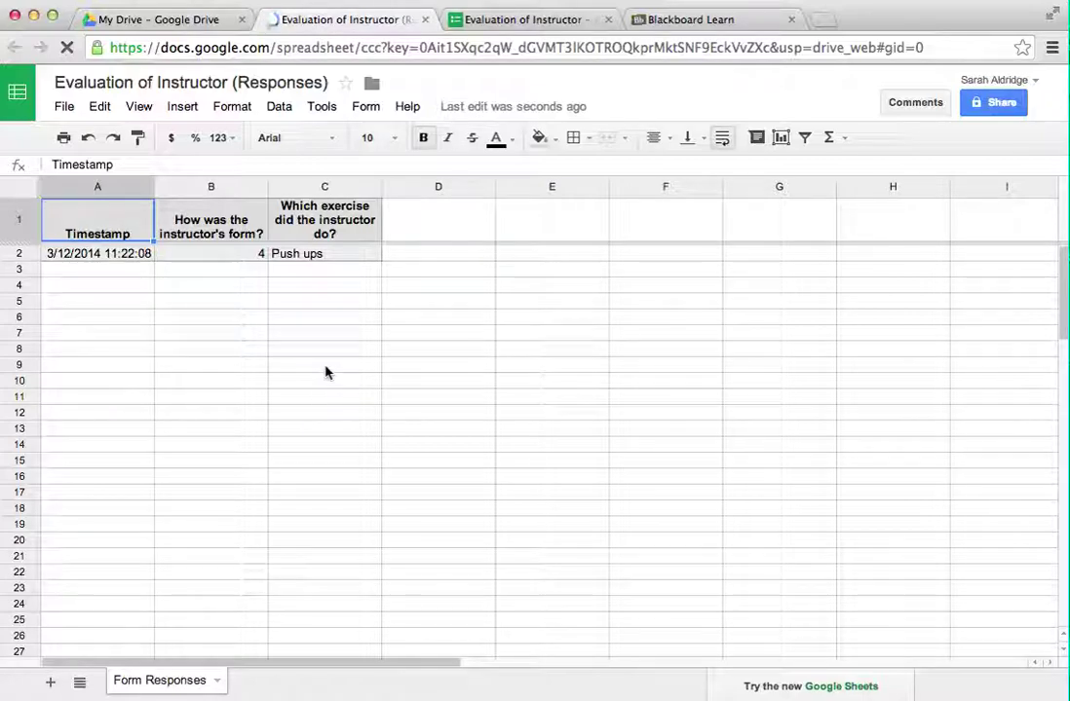
{"action": "left_click", "coordinate": [424, 20]}
{"action": "left_click", "coordinate": [639, 19]}
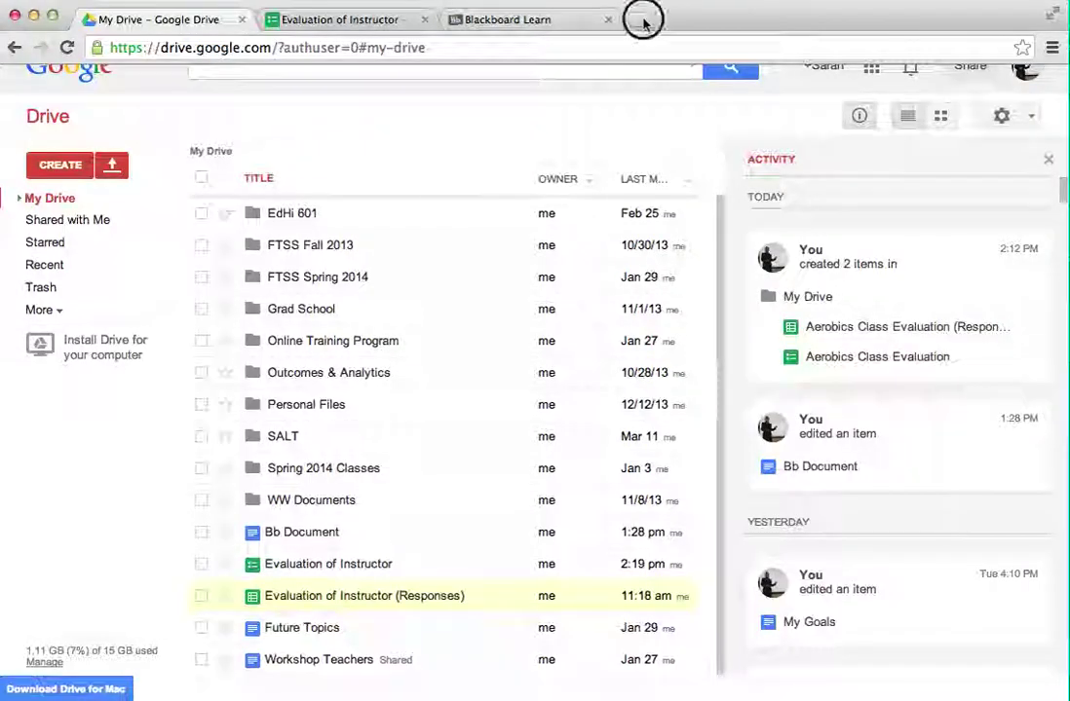
Step: Load Ball State's iLearn page via the bsu.edu/ilearn address suggestion
{"action": "type", "text": "bsu.edu"}
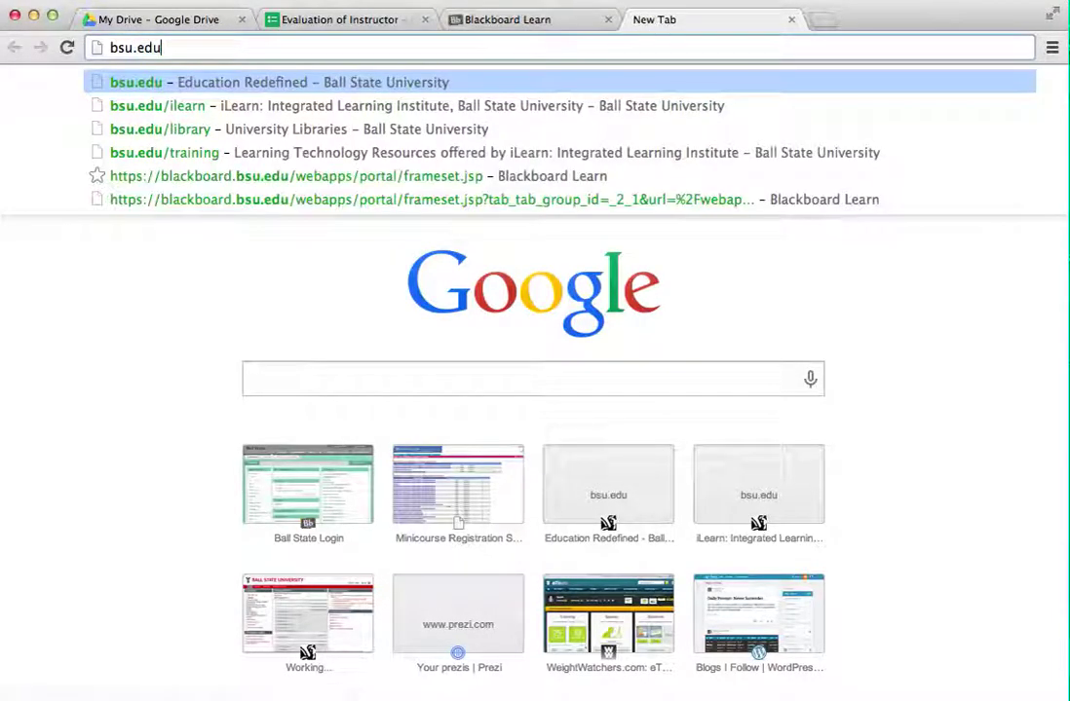
{"action": "key", "text": "Down"}
{"action": "key", "text": "Return"}
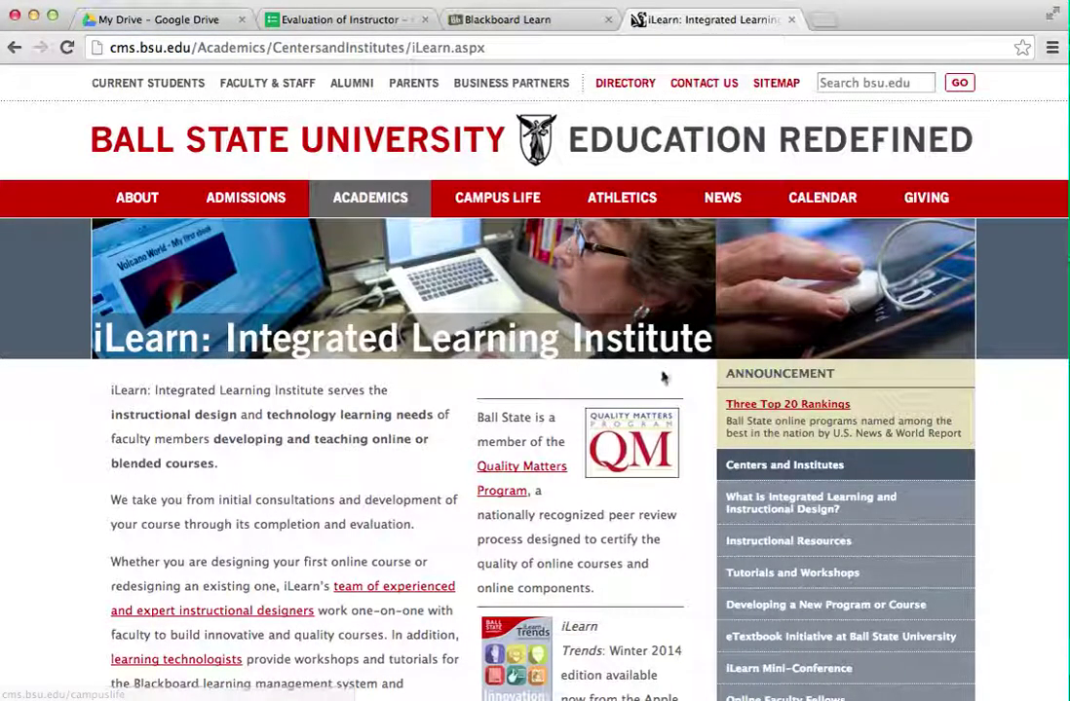
Step: Go through Tutorials and Workshops and Blackboard tutorials for faculty to Embedding Items in Bb
{"action": "left_click", "coordinate": [769, 575]}
{"action": "scroll", "coordinate": [507, 589], "scroll_direction": "down", "scroll_amount": 2}
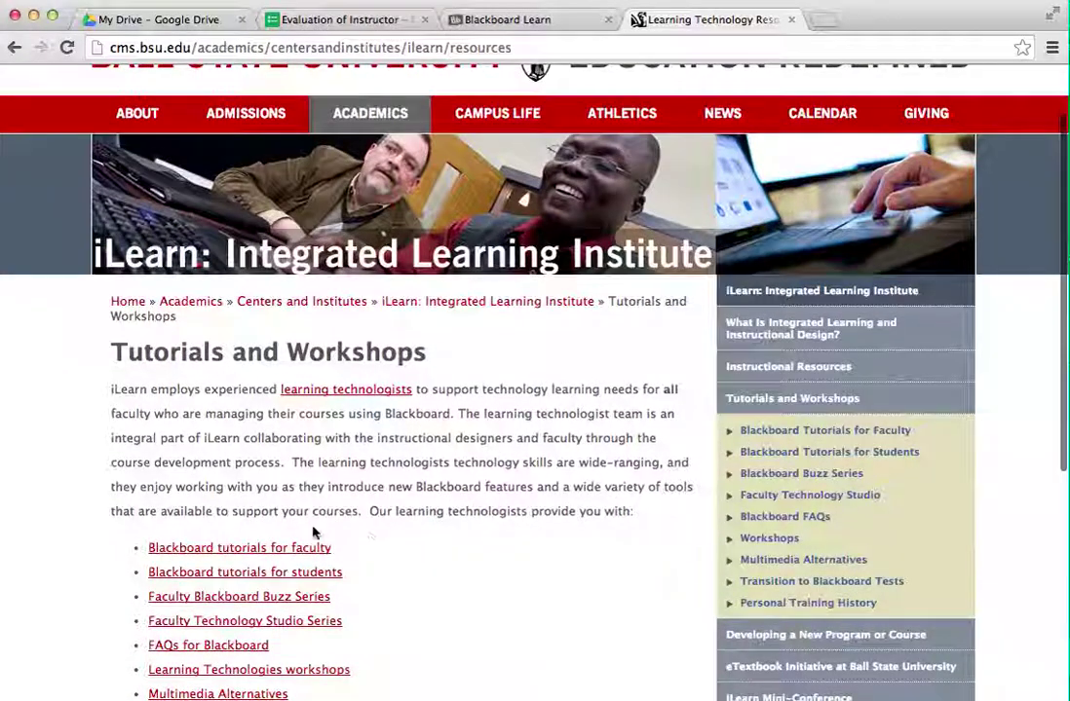
{"action": "left_click", "coordinate": [316, 550]}
{"action": "scroll", "coordinate": [341, 536], "scroll_direction": "down", "scroll_amount": 5}
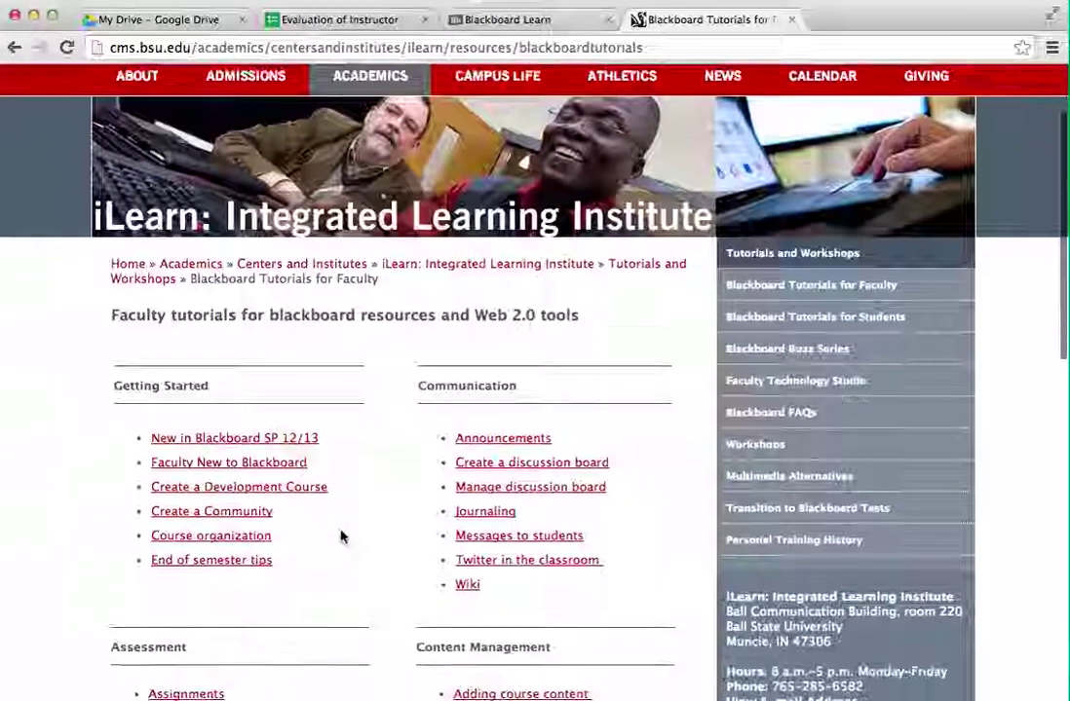
{"action": "scroll", "coordinate": [341, 537], "scroll_direction": "down", "scroll_amount": 5}
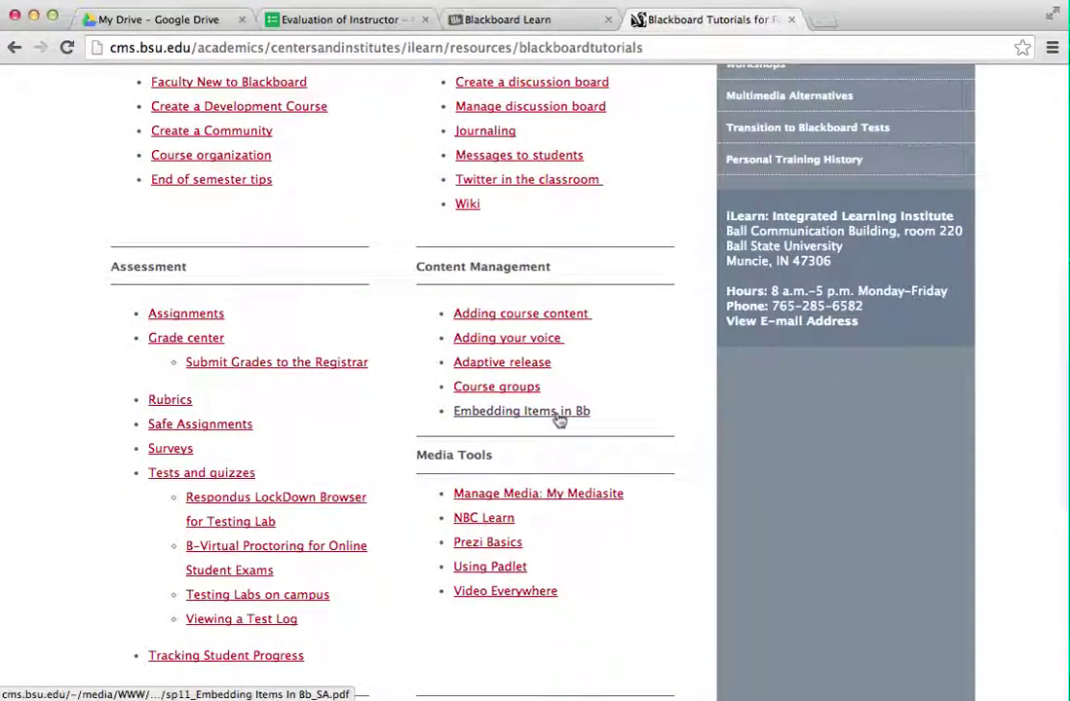
{"action": "left_click", "coordinate": [560, 418]}
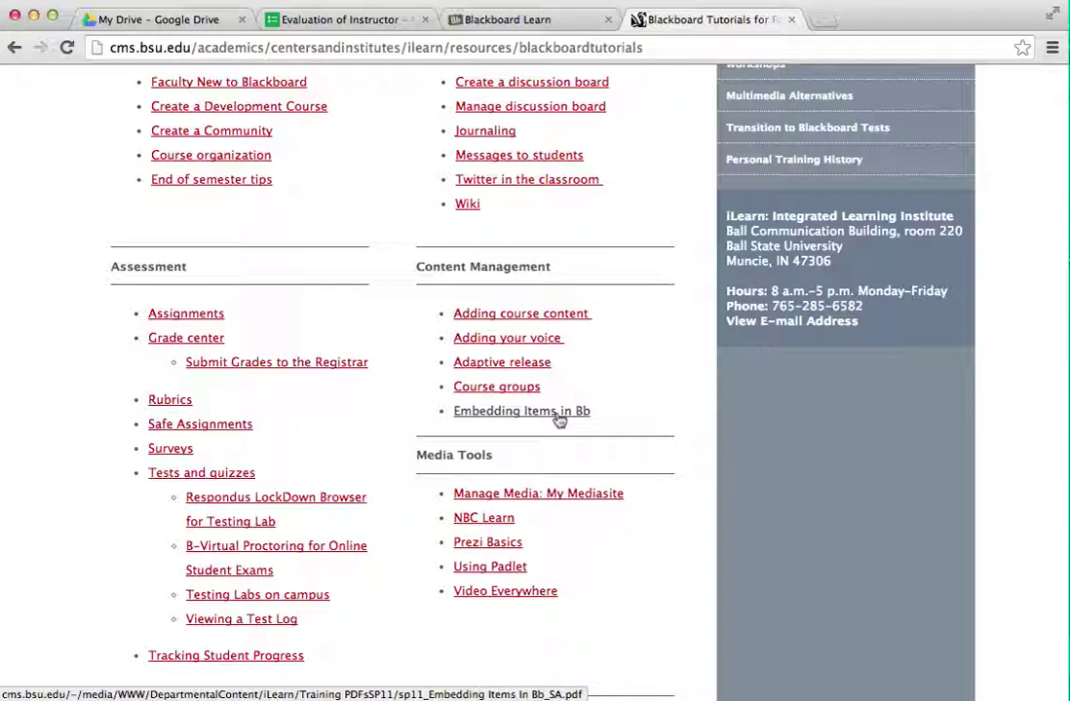